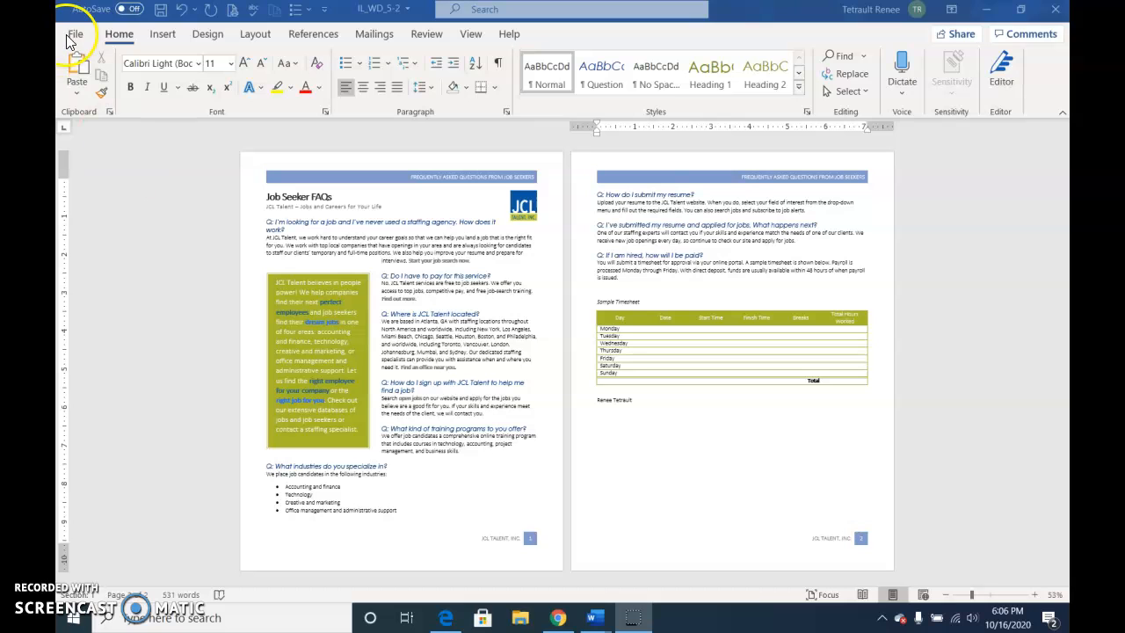
Browse the Resumes and Cover Letters templates for a new document down to the Cover letter (blue) template.
{"action": "left_click", "coordinate": [72, 33]}
{"action": "left_click", "coordinate": [93, 107]}
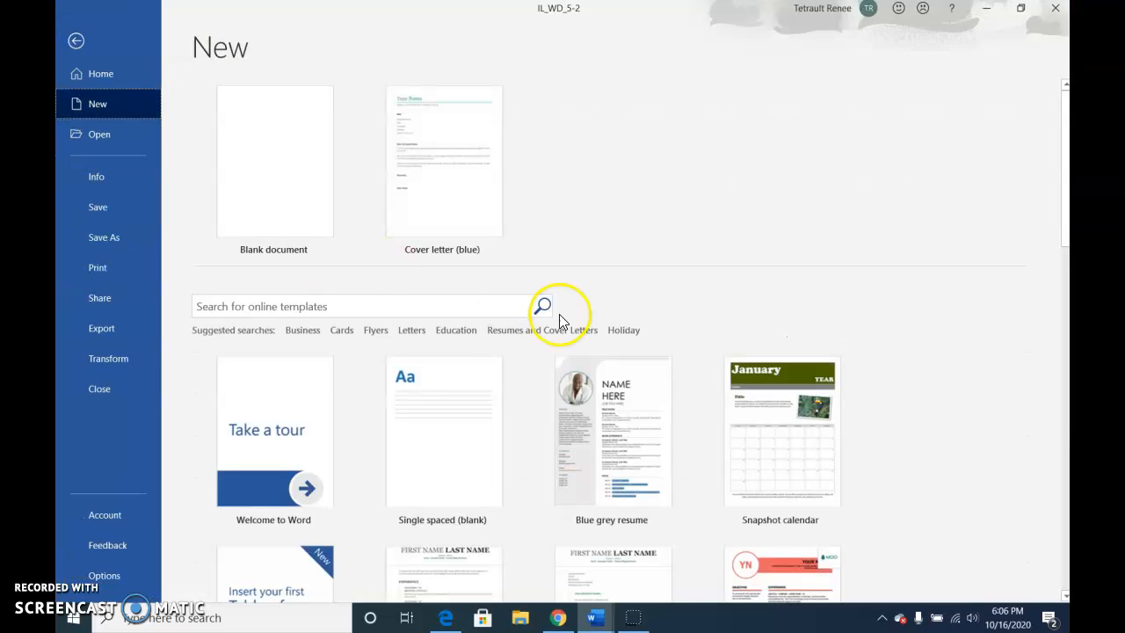
{"action": "left_click", "coordinate": [550, 332]}
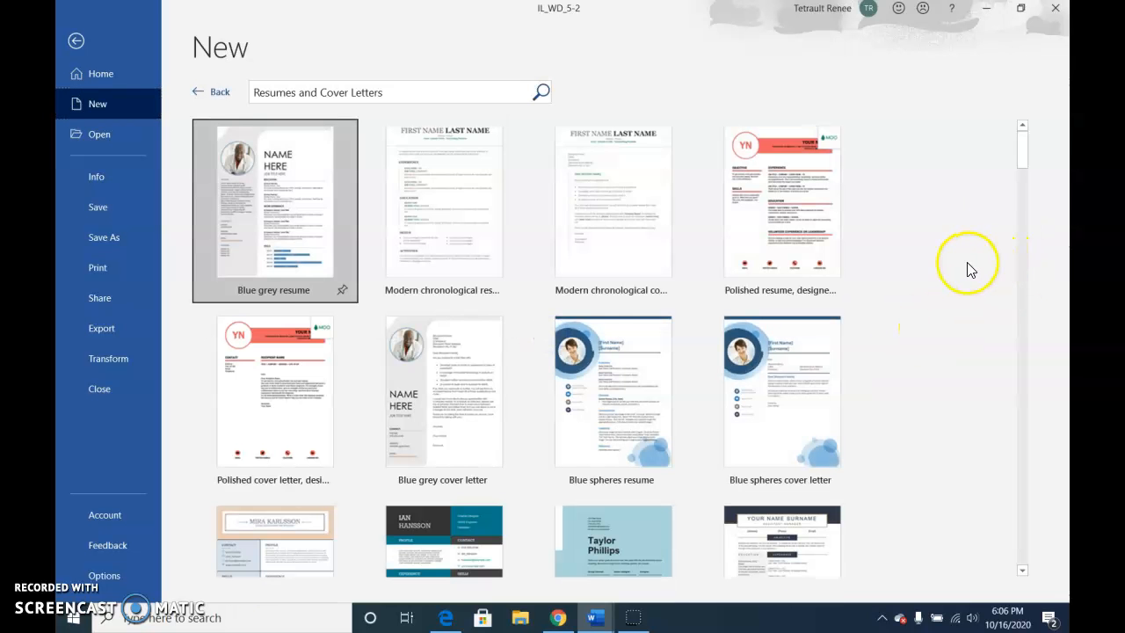
{"action": "scroll", "coordinate": [969, 280], "scroll_direction": "down", "scroll_amount": 3}
{"action": "scroll", "coordinate": [973, 286], "scroll_direction": "down", "scroll_amount": 4}
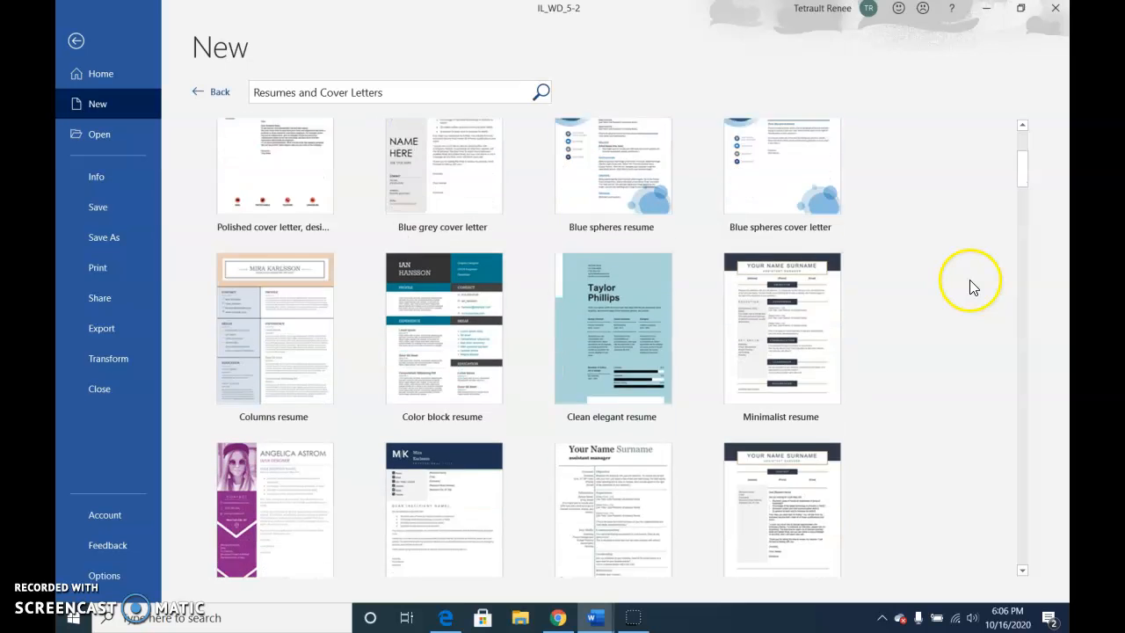
{"action": "scroll", "coordinate": [973, 286], "scroll_direction": "down", "scroll_amount": 9}
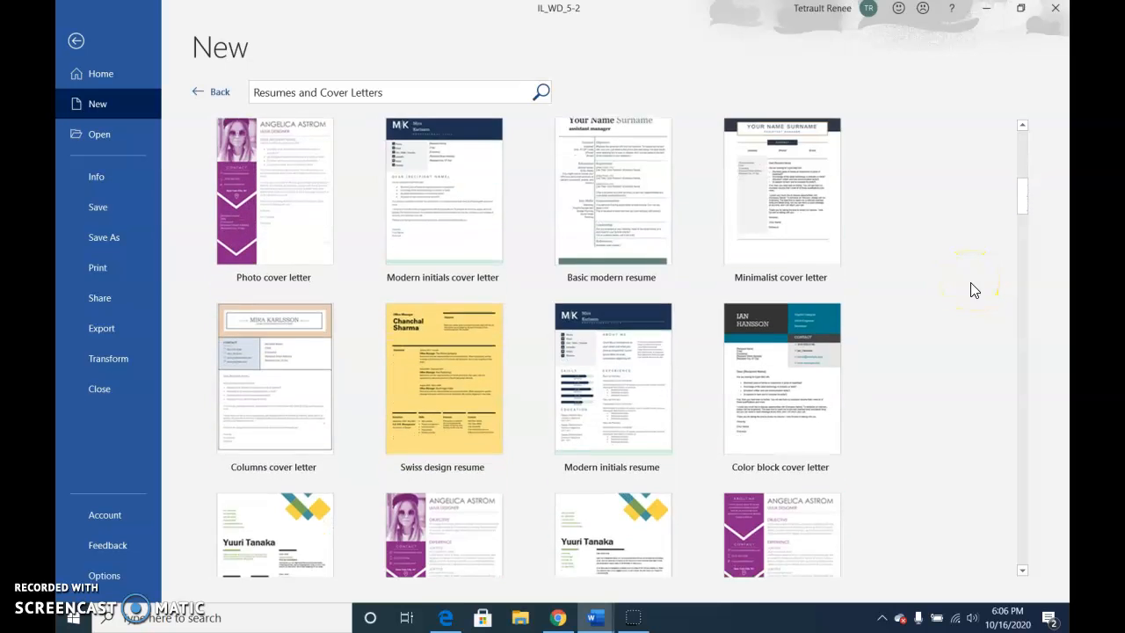
{"action": "scroll", "coordinate": [962, 287], "scroll_direction": "down", "scroll_amount": 14}
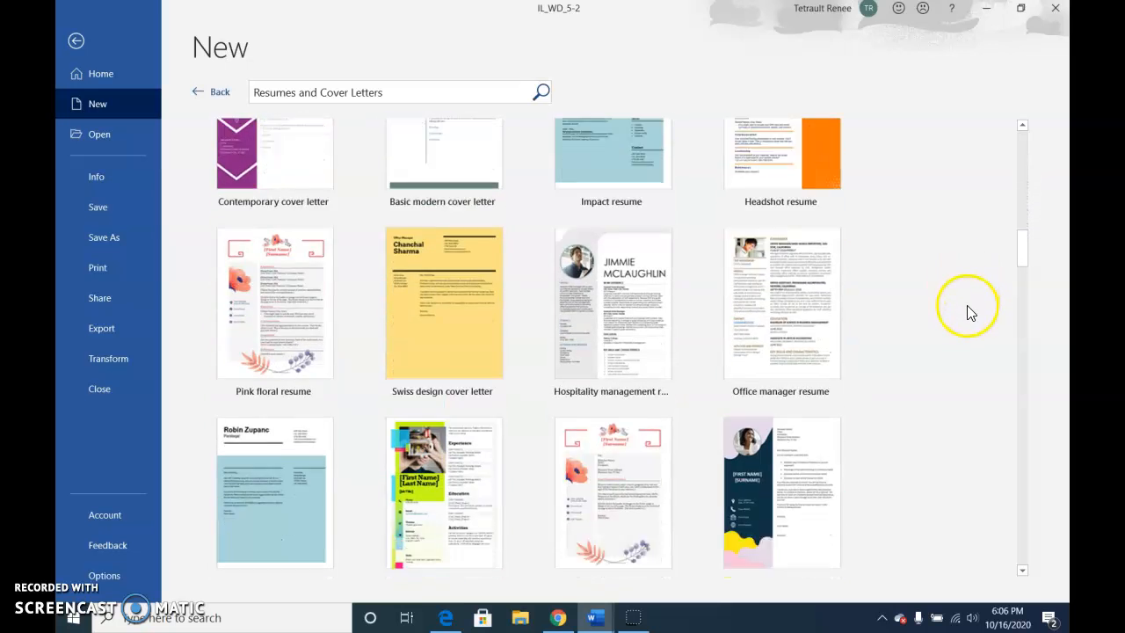
{"action": "scroll", "coordinate": [979, 323], "scroll_direction": "down", "scroll_amount": 15}
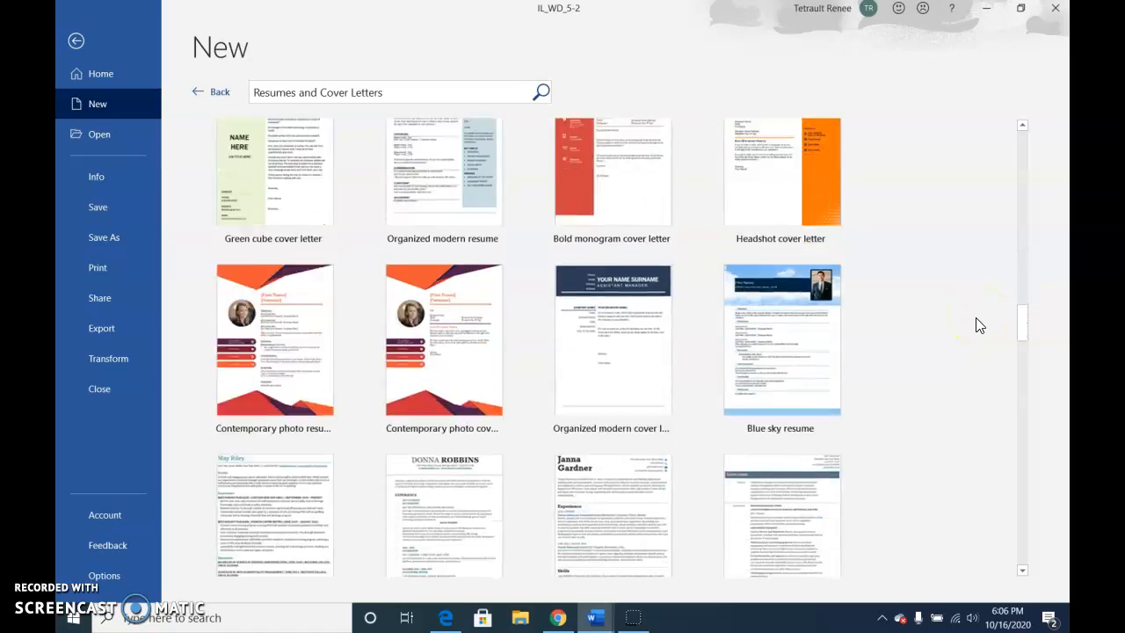
{"action": "scroll", "coordinate": [978, 322], "scroll_direction": "down", "scroll_amount": 9}
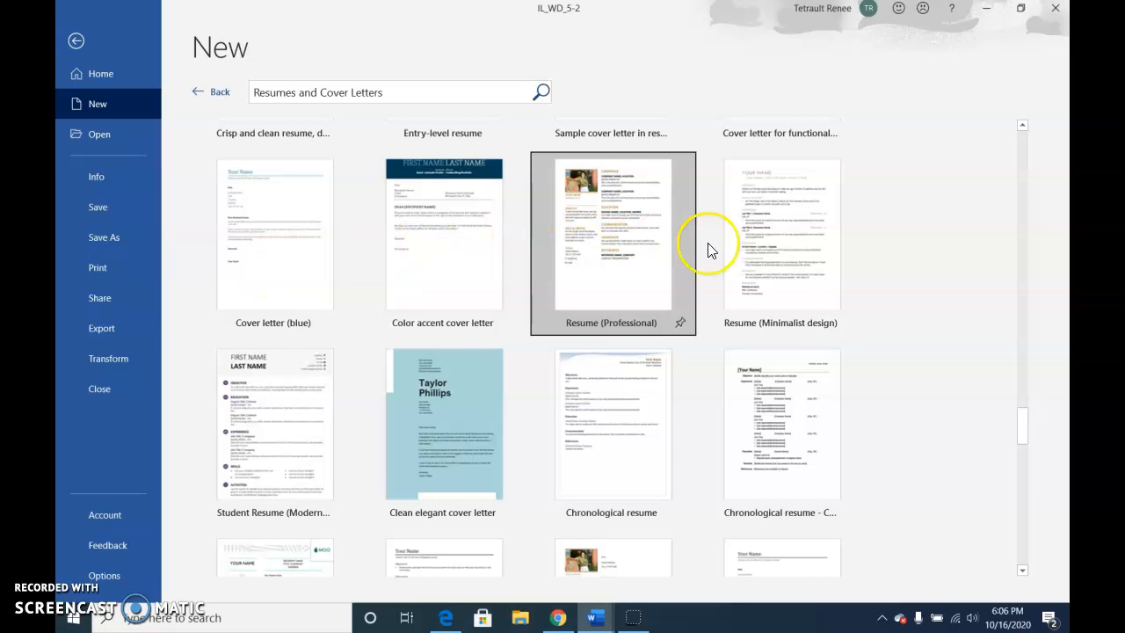
Preview the Cover letter (blue) template and its neighbouring designs, and create a new document from Cover letter (blue).
{"action": "left_click", "coordinate": [295, 262]}
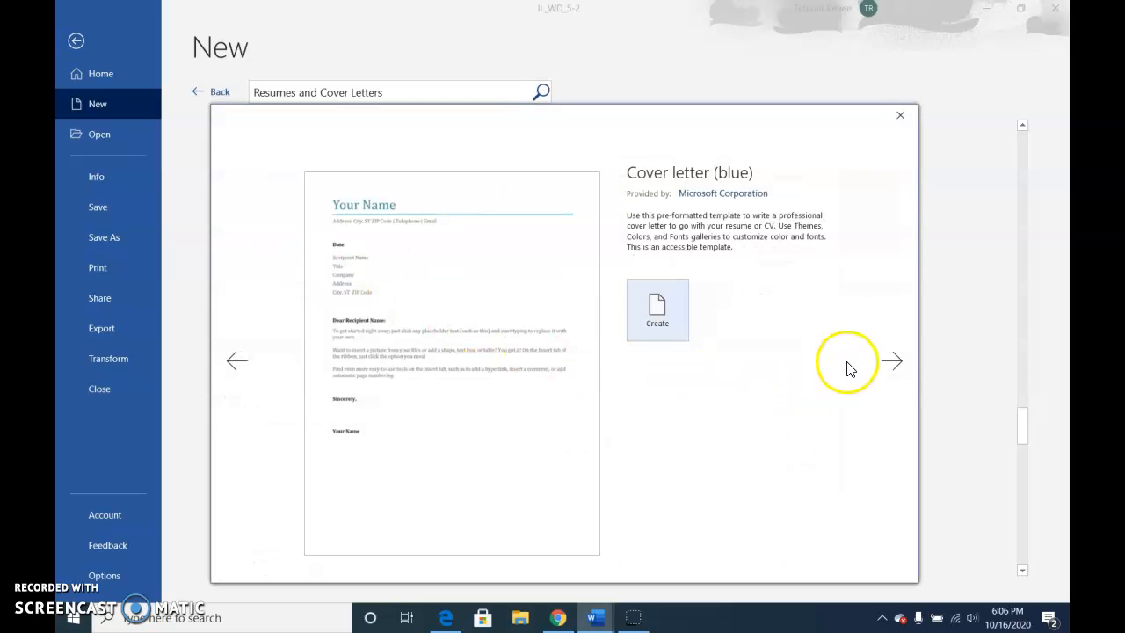
{"action": "left_click", "coordinate": [894, 363]}
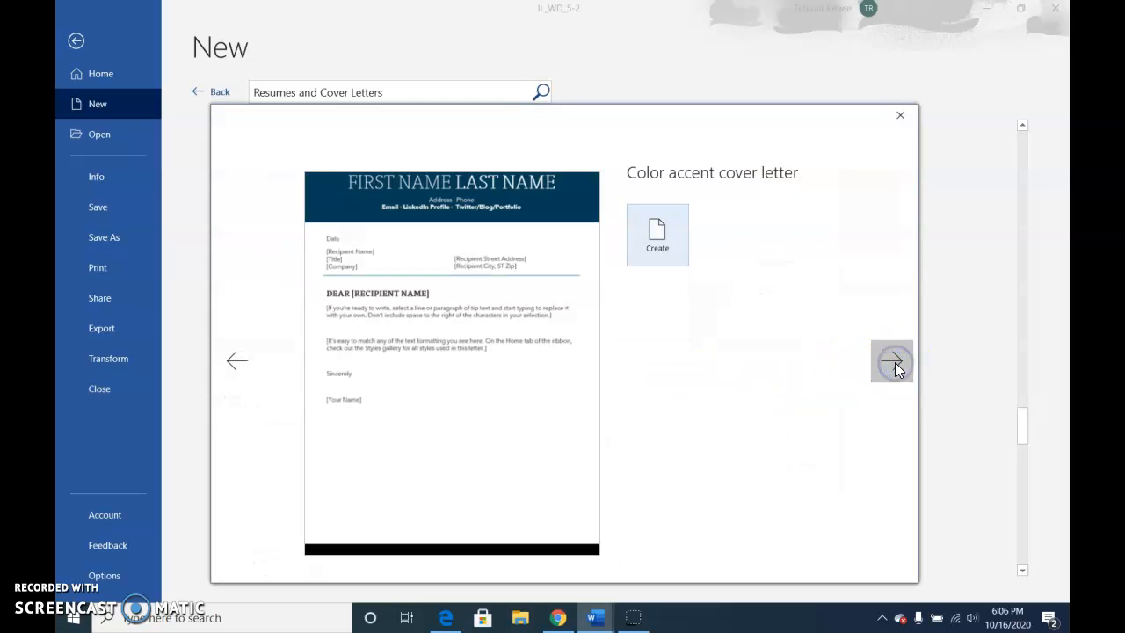
{"action": "left_click", "coordinate": [895, 362]}
{"action": "left_click", "coordinate": [233, 360]}
{"action": "left_click", "coordinate": [231, 365]}
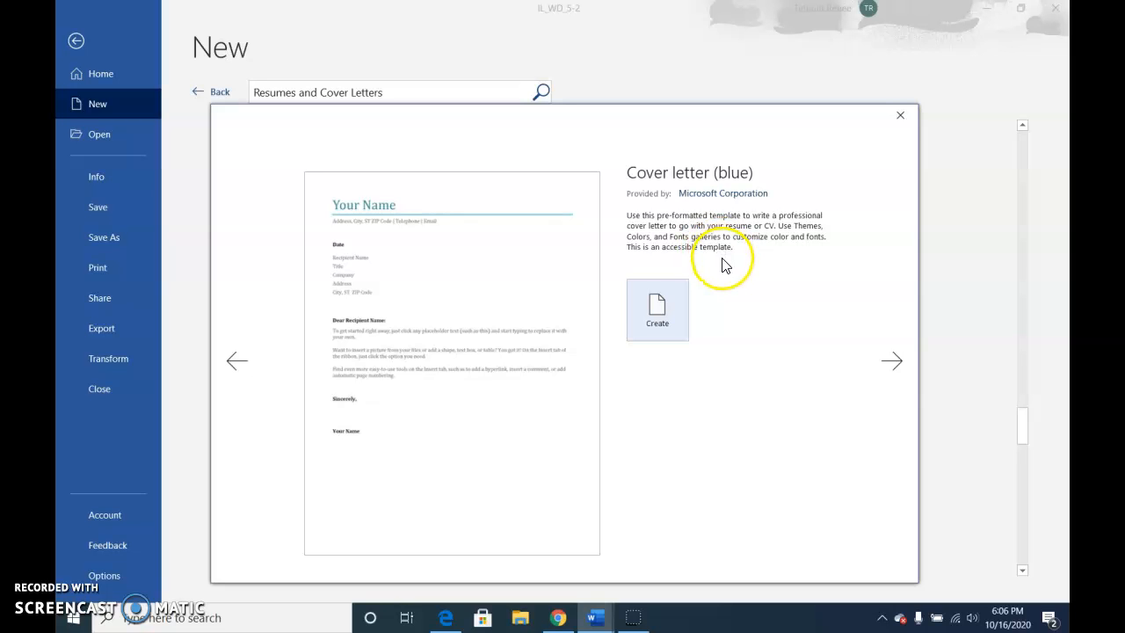
{"action": "left_click", "coordinate": [672, 315]}
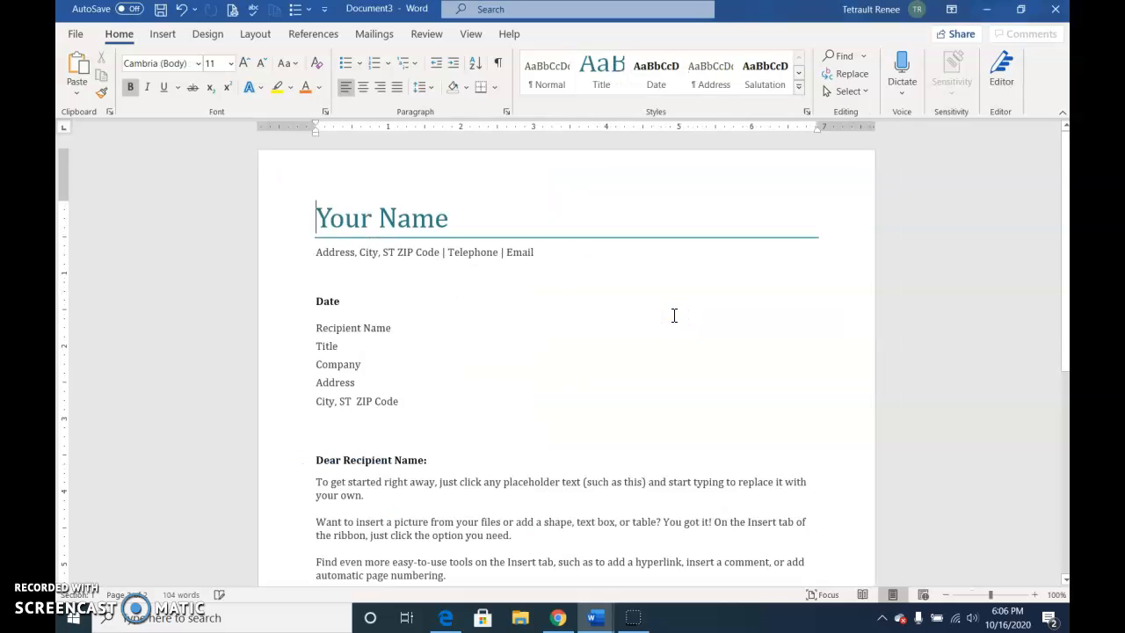
Replace the Date placeholder with October 16, 2020.
{"action": "left_click", "coordinate": [325, 302]}
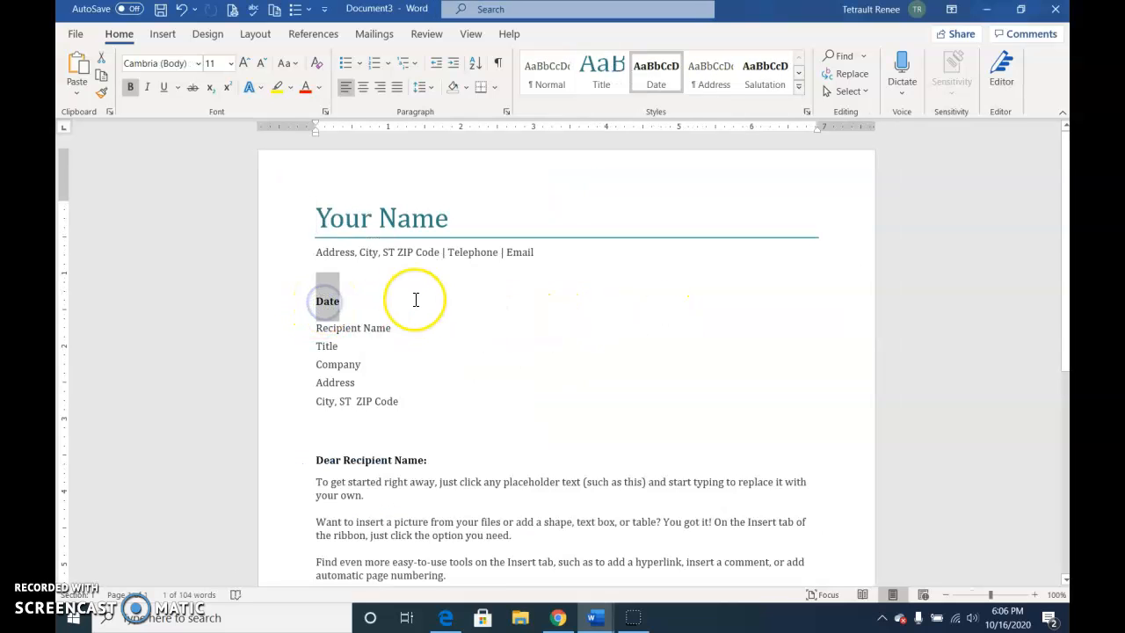
{"action": "type", "text": "oct"}
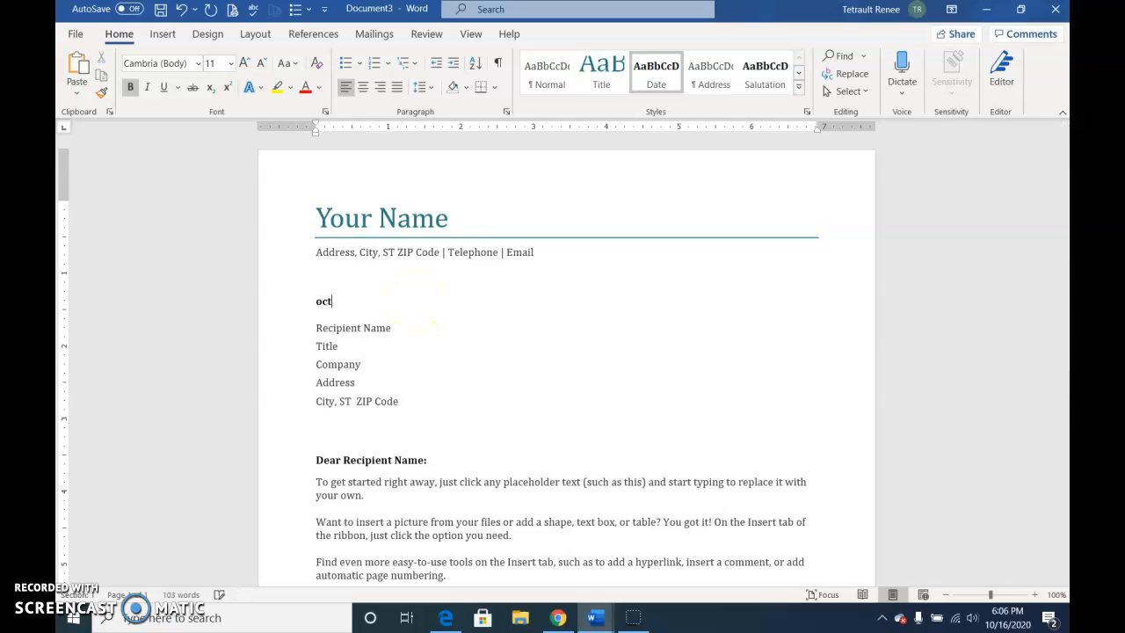
{"action": "type", "text": "o"}
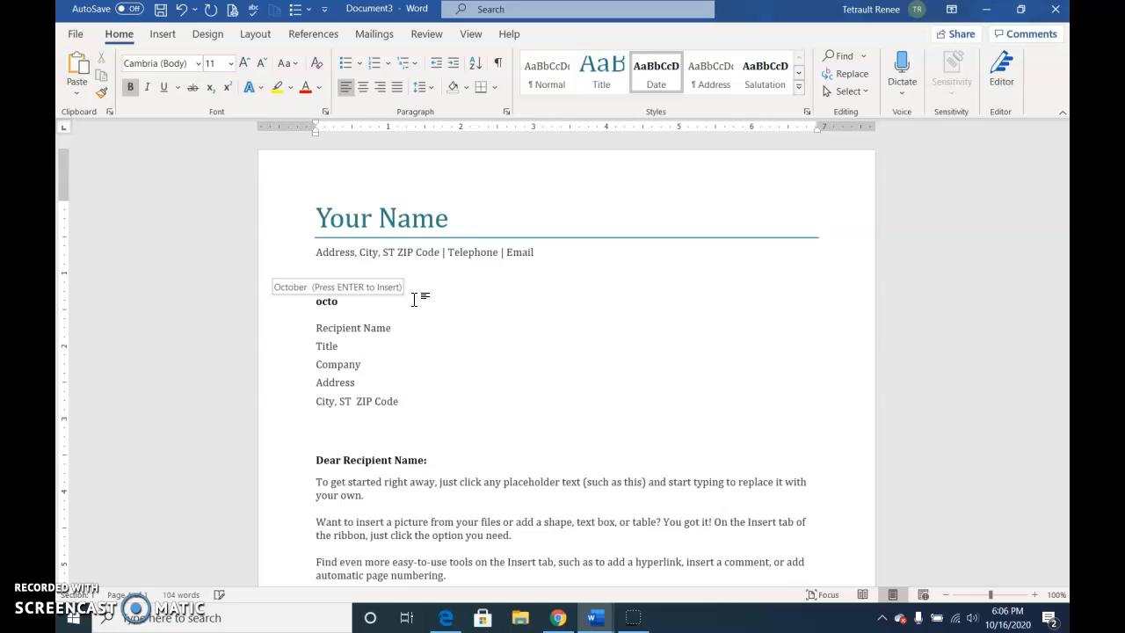
{"action": "key", "text": "Return"}
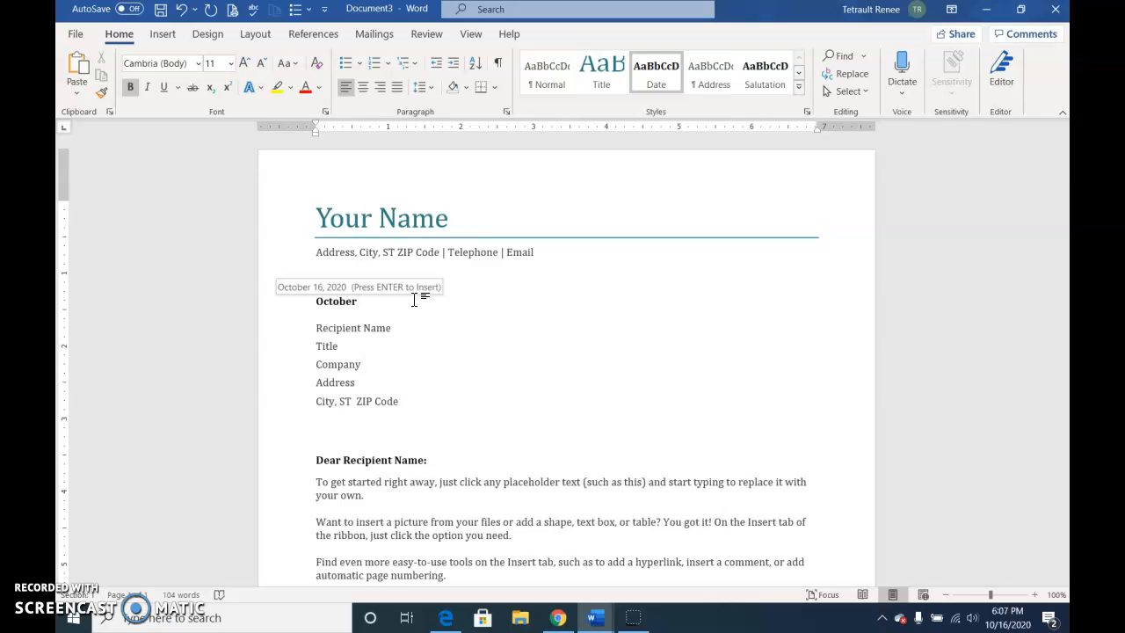
{"action": "key", "text": "Return"}
Fill in the recipient's name with the courtesy title Ms., the job title Hiring Manager and the company Simpson and Co.
{"action": "left_click", "coordinate": [349, 329]}
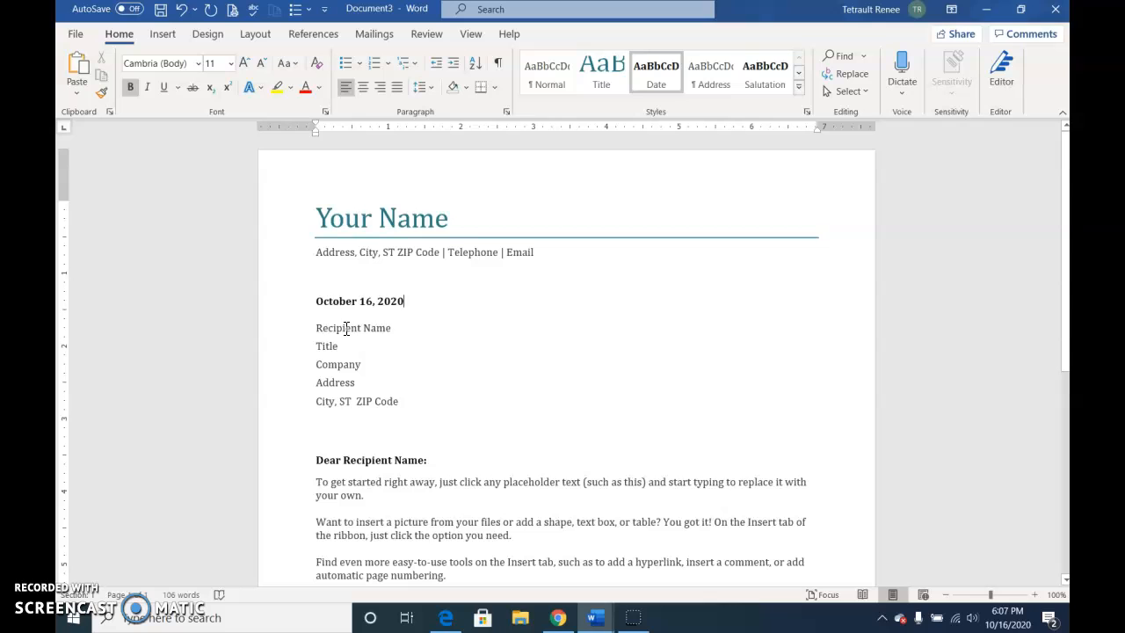
{"action": "left_click", "coordinate": [347, 329]}
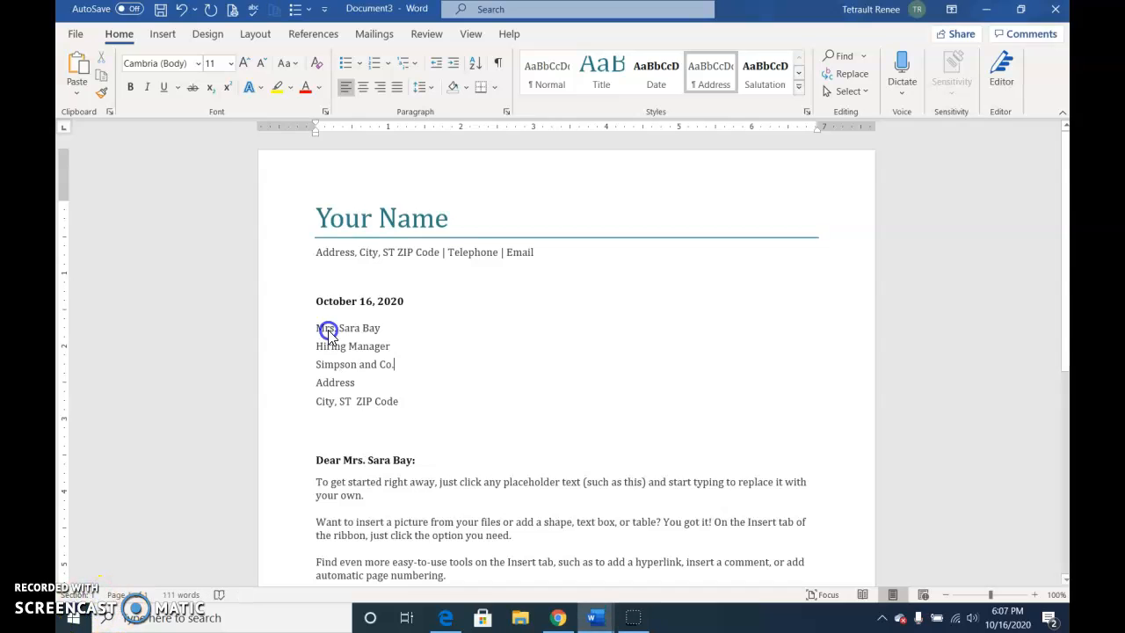
{"action": "left_click", "coordinate": [327, 332]}
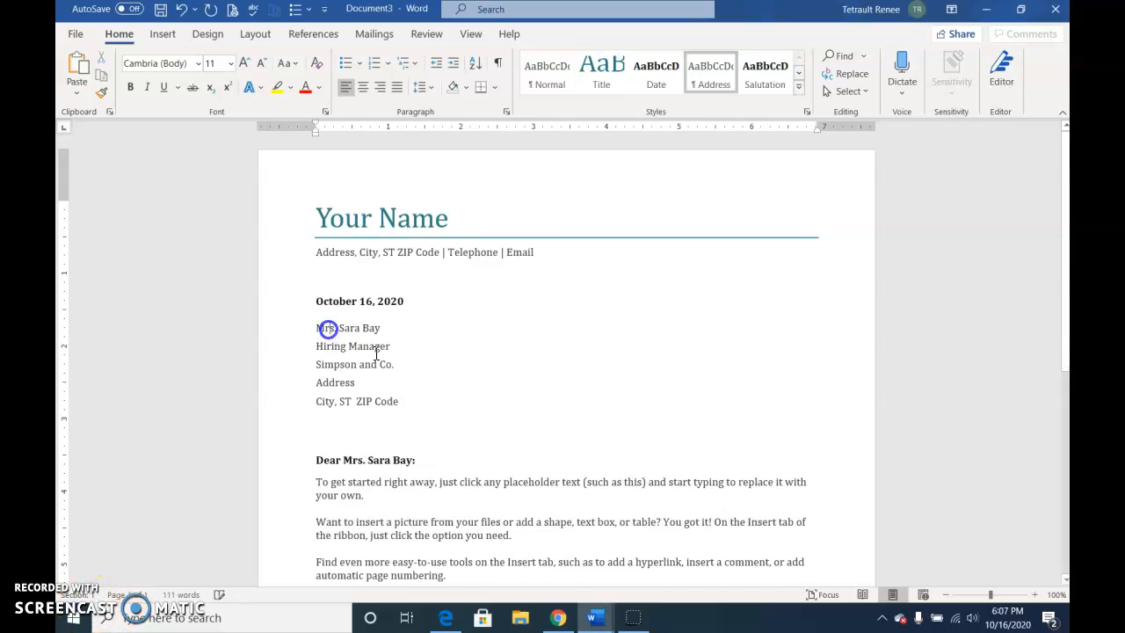
{"action": "key", "text": "BackSpace"}
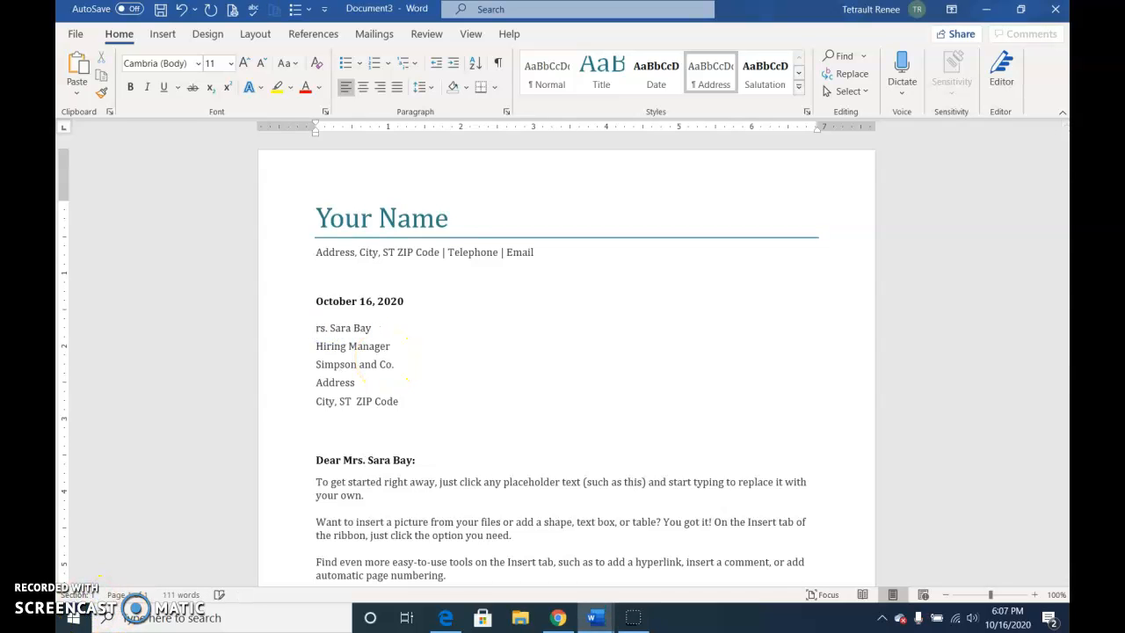
{"action": "type", "text": "M"}
{"action": "key", "text": "Delete"}
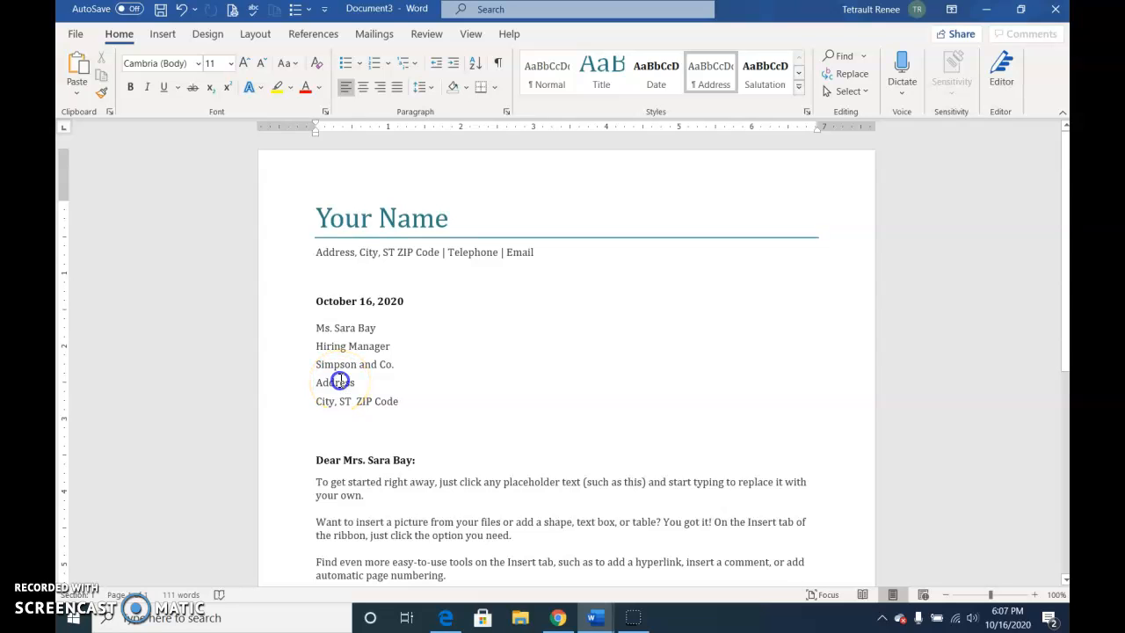
Delete the Address and City, ST ZIP Code placeholder lines from the recipient block.
{"action": "left_click", "coordinate": [339, 380]}
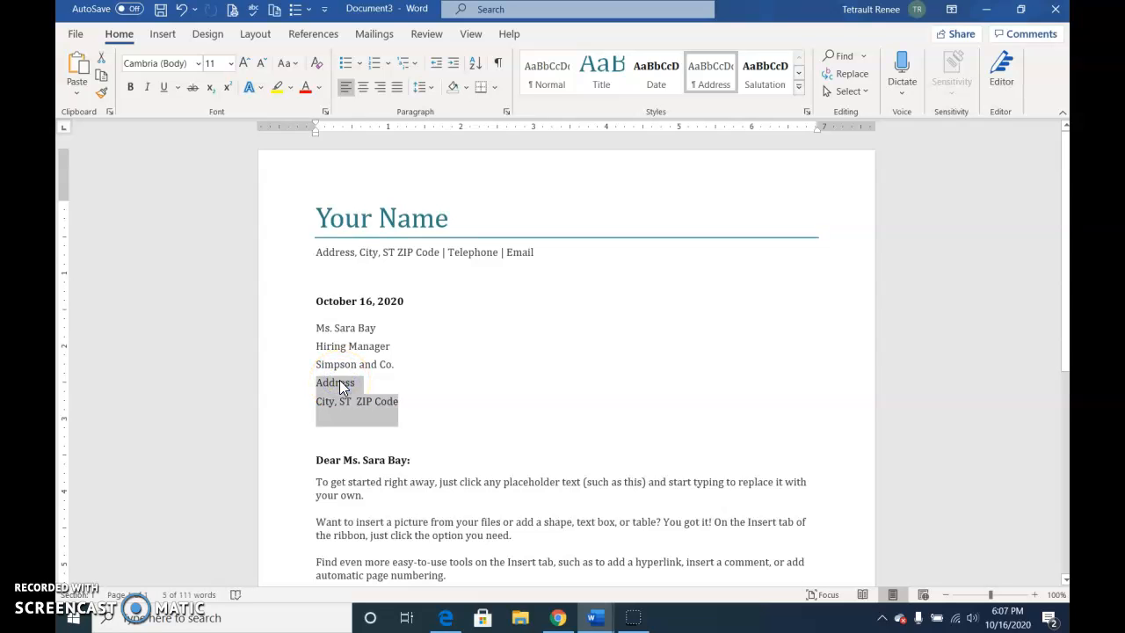
{"action": "key", "text": "Delete"}
{"action": "key", "text": "Delete"}
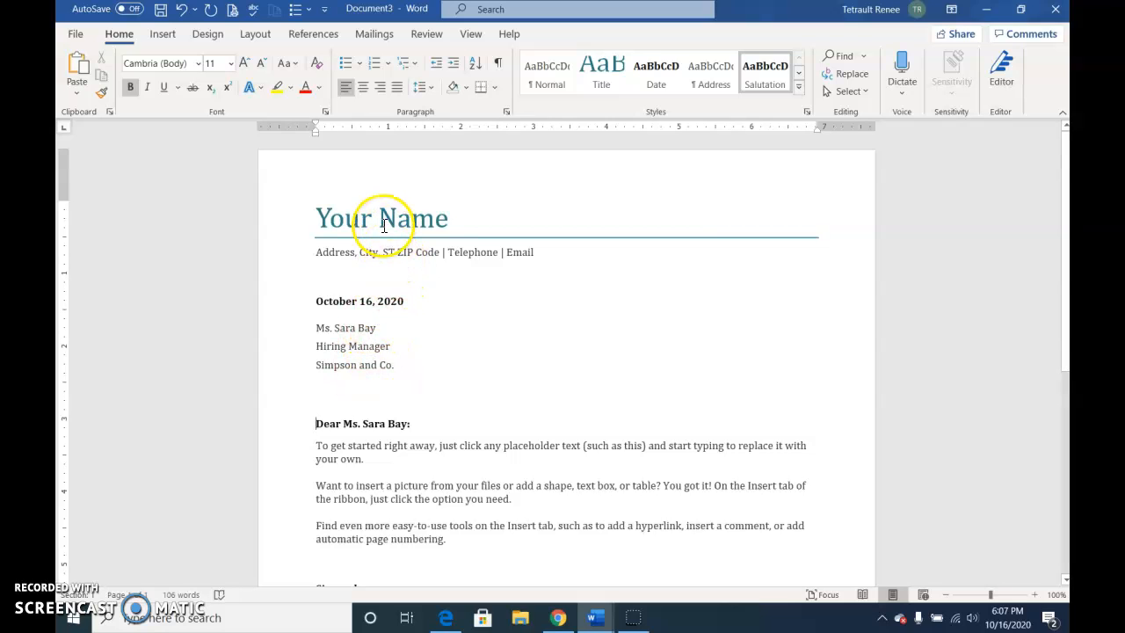
Remove the Your Name content control, replace its text with JCL Talent, Inc., and fill in the company's website, telephone and e-mail below it.
{"action": "left_click", "coordinate": [356, 216]}
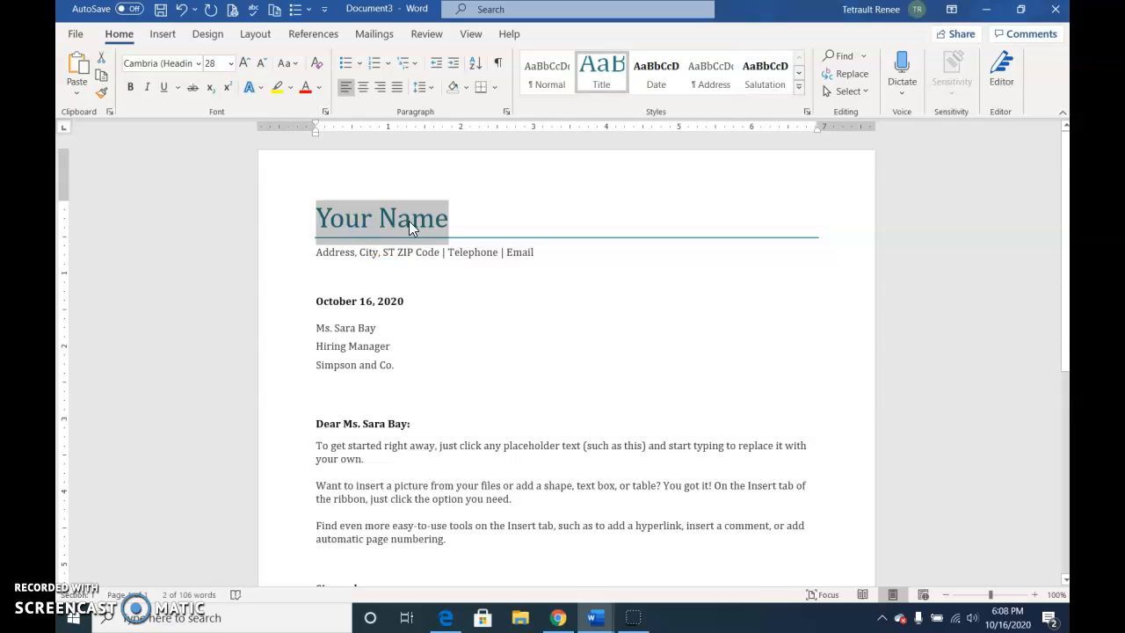
{"action": "right_click", "coordinate": [365, 218]}
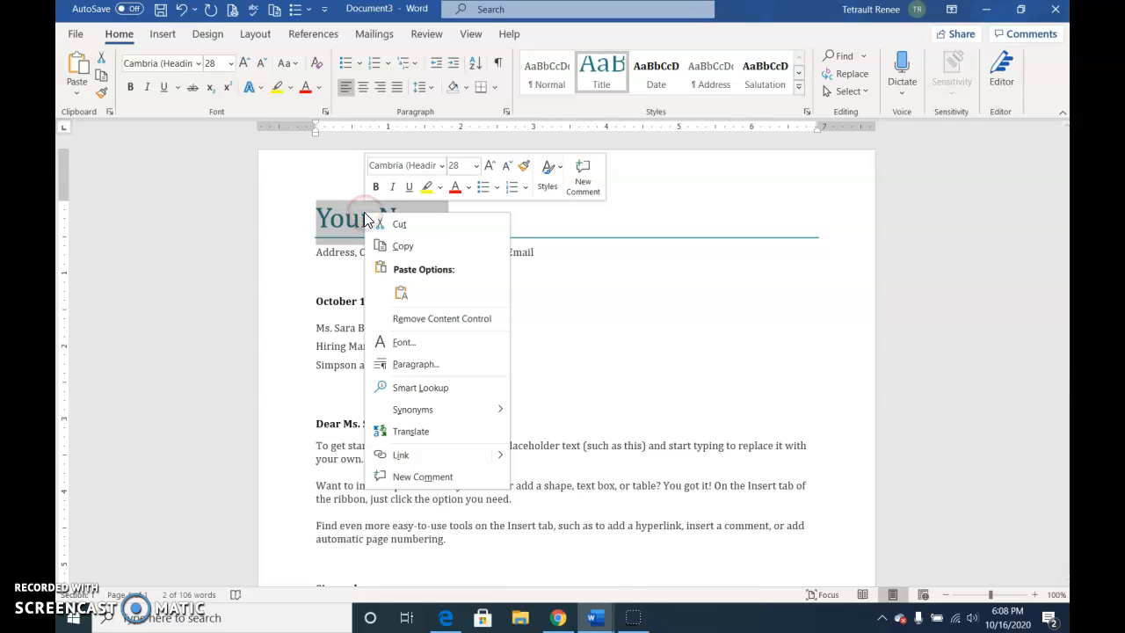
{"action": "left_click", "coordinate": [418, 319]}
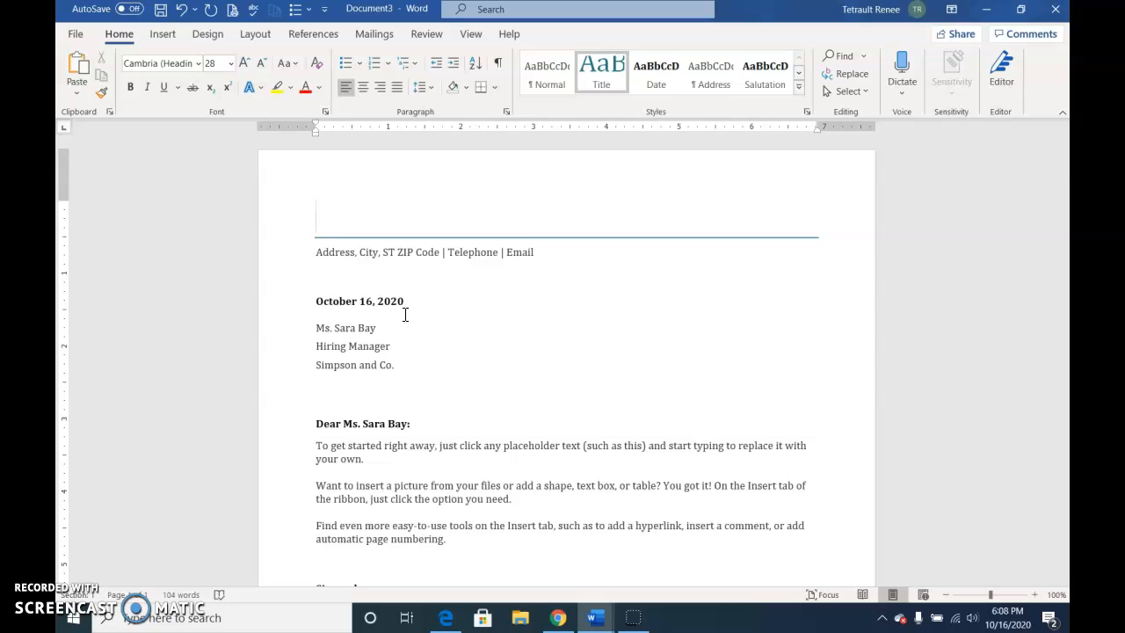
{"action": "type", "text": "JCL Ta"}
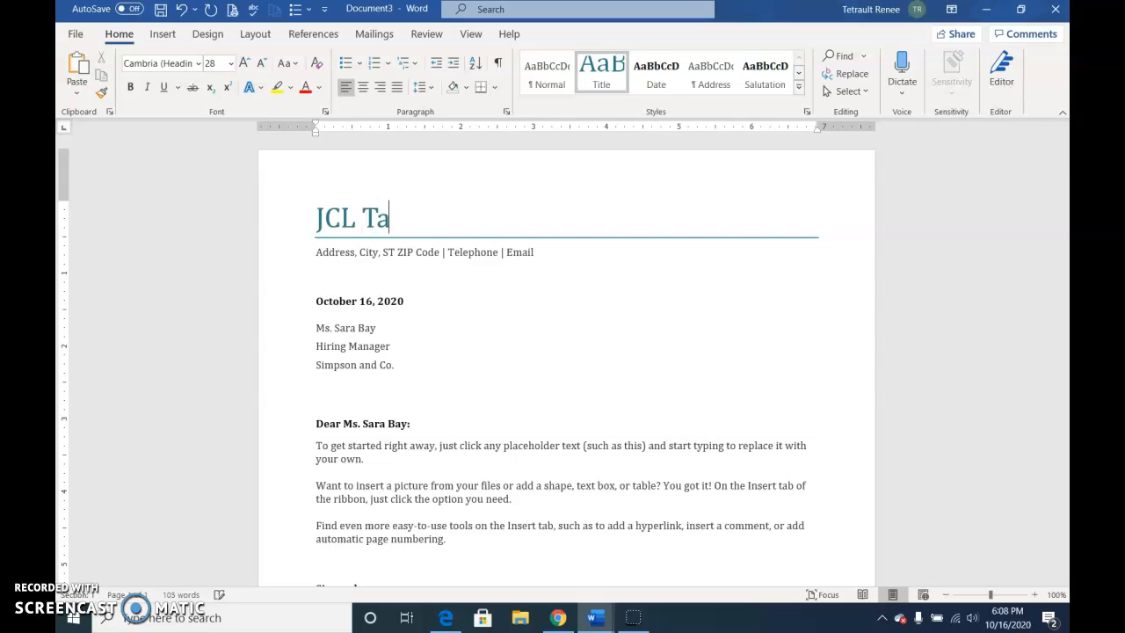
{"action": "type", "text": "lent, Inc."}
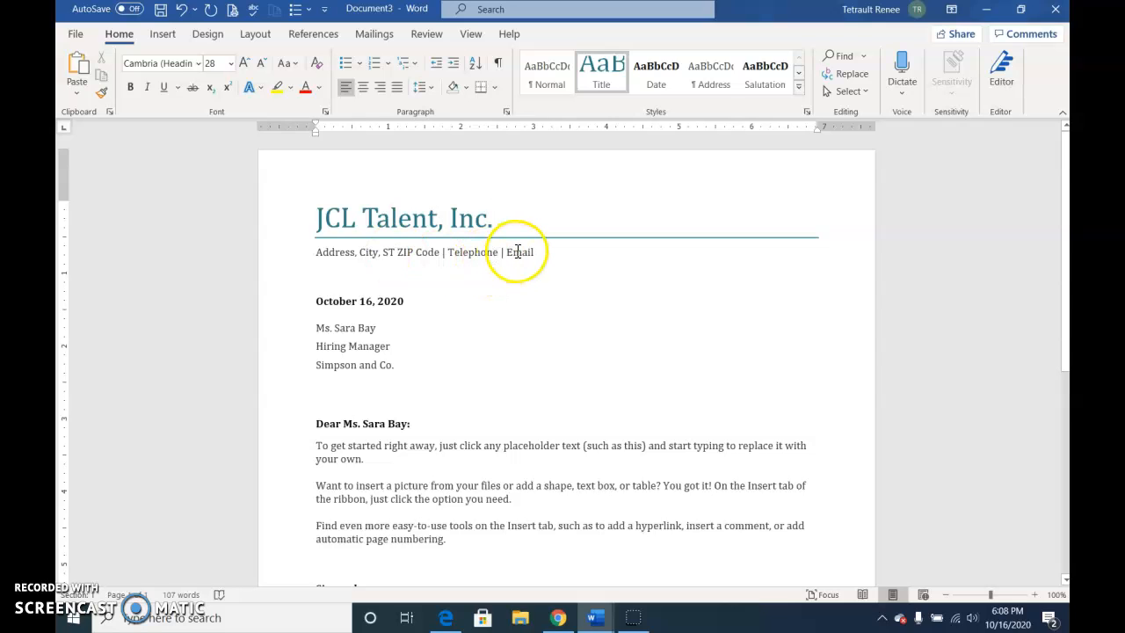
{"action": "left_click", "coordinate": [370, 254]}
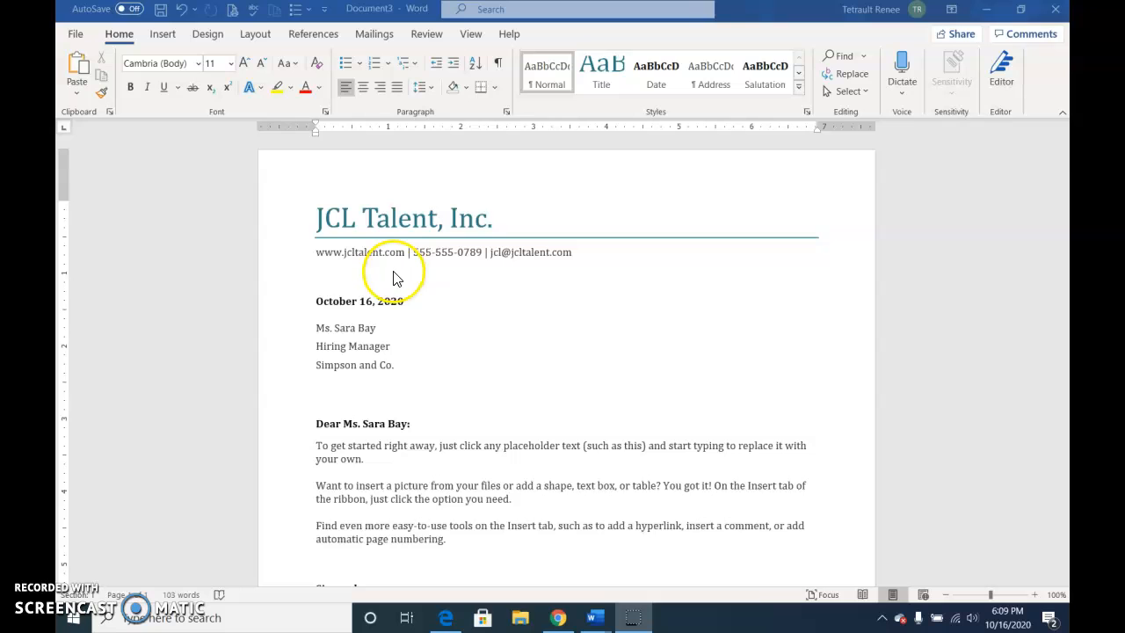
Replace the body placeholder text with "Enclosed please find a copy of our contract for staffing services. We look forward to working with you.".
{"action": "scroll", "coordinate": [346, 380], "scroll_direction": "down", "scroll_amount": 2}
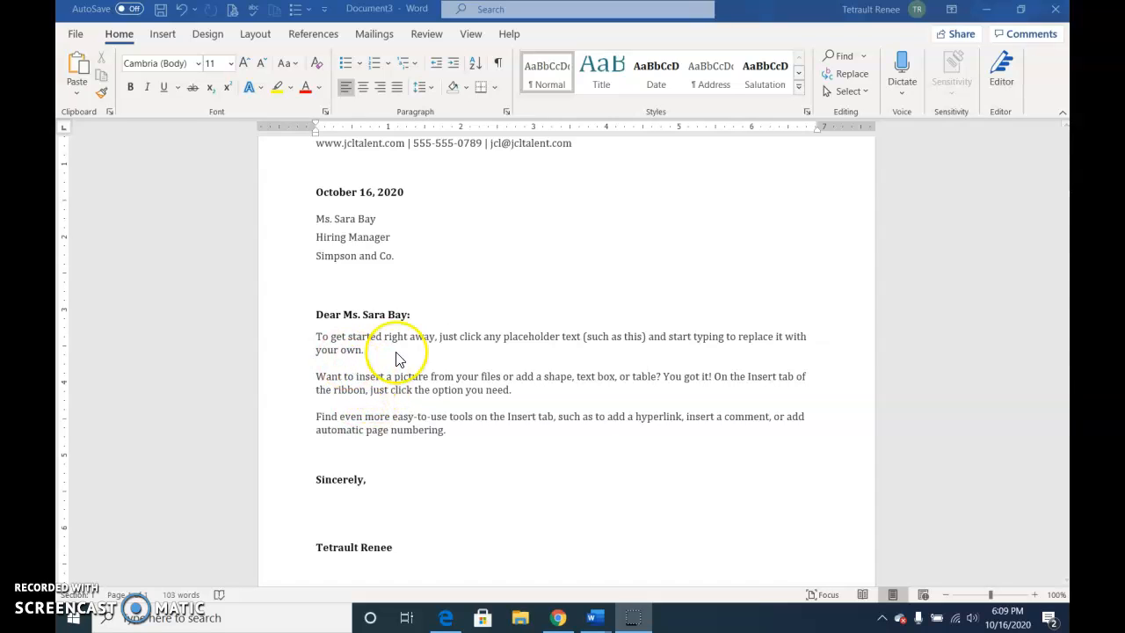
{"action": "left_click", "coordinate": [392, 384]}
{"action": "left_click", "coordinate": [392, 386]}
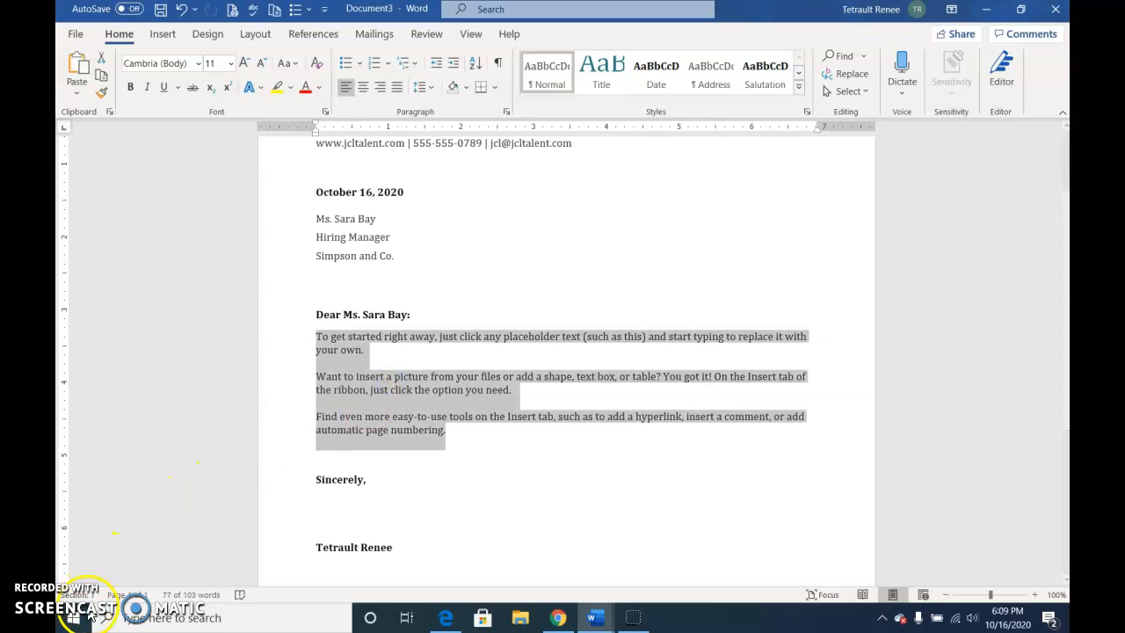
{"action": "type", "text": "Enclosed please find a copy of our contract for staffing services. We look forward to working with you."}
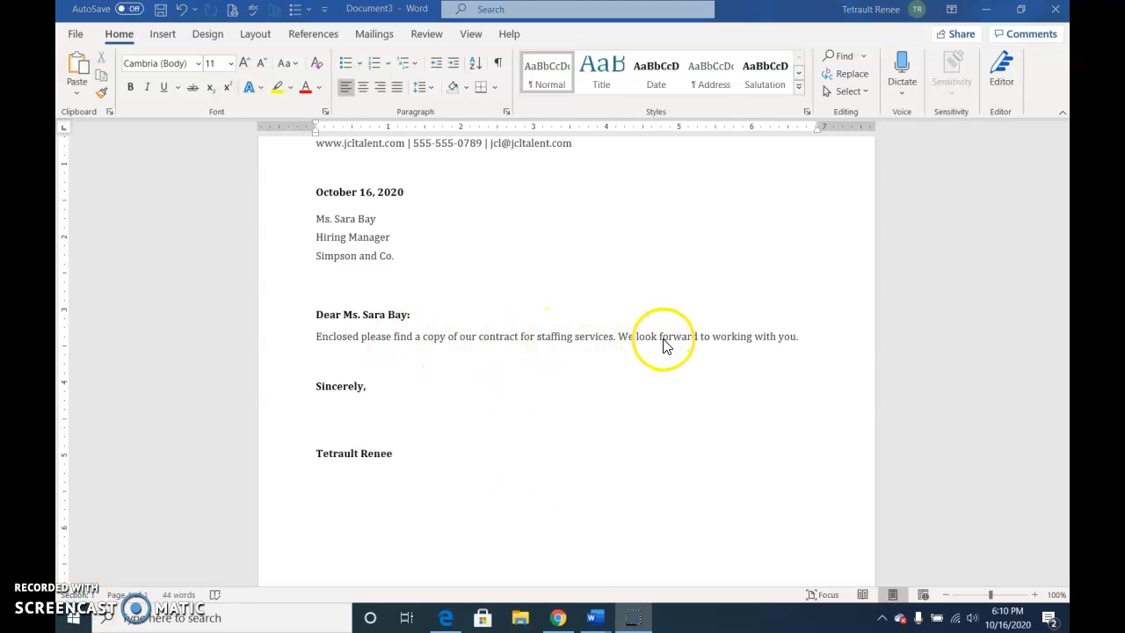
Reorder the sender's name in the signature below Sincerely so the first name precedes the last name.
{"action": "double_click", "coordinate": [339, 458]}
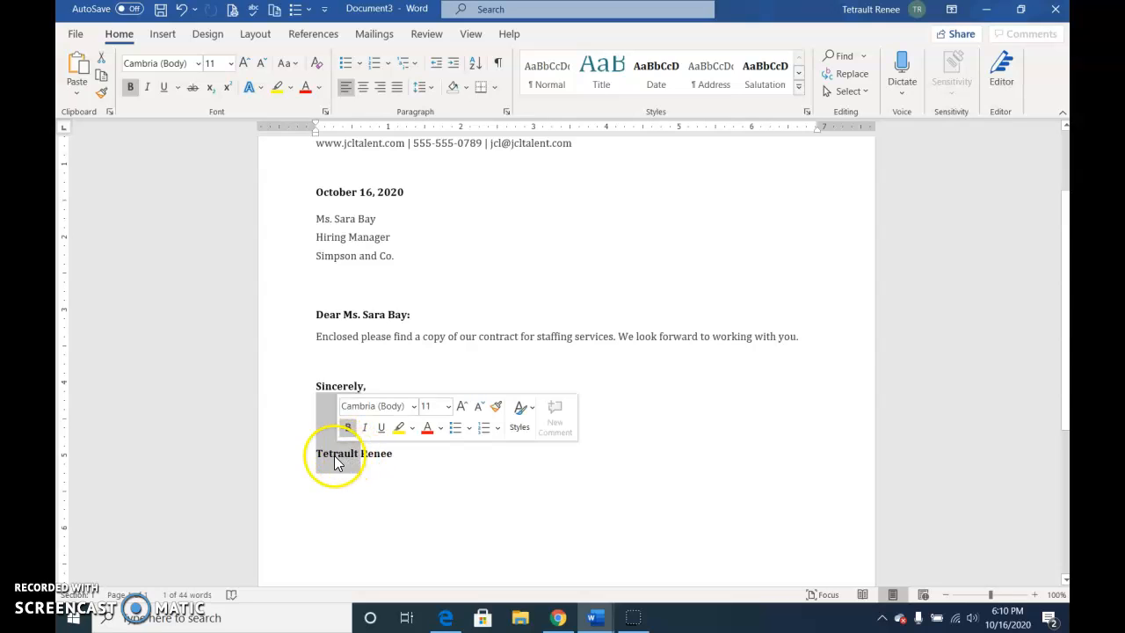
{"action": "left_click", "coordinate": [401, 458]}
{"action": "left_click_drag", "start_coordinate": [401, 458], "coordinate": [391, 458]}
{"action": "left_click", "coordinate": [470, 474]}
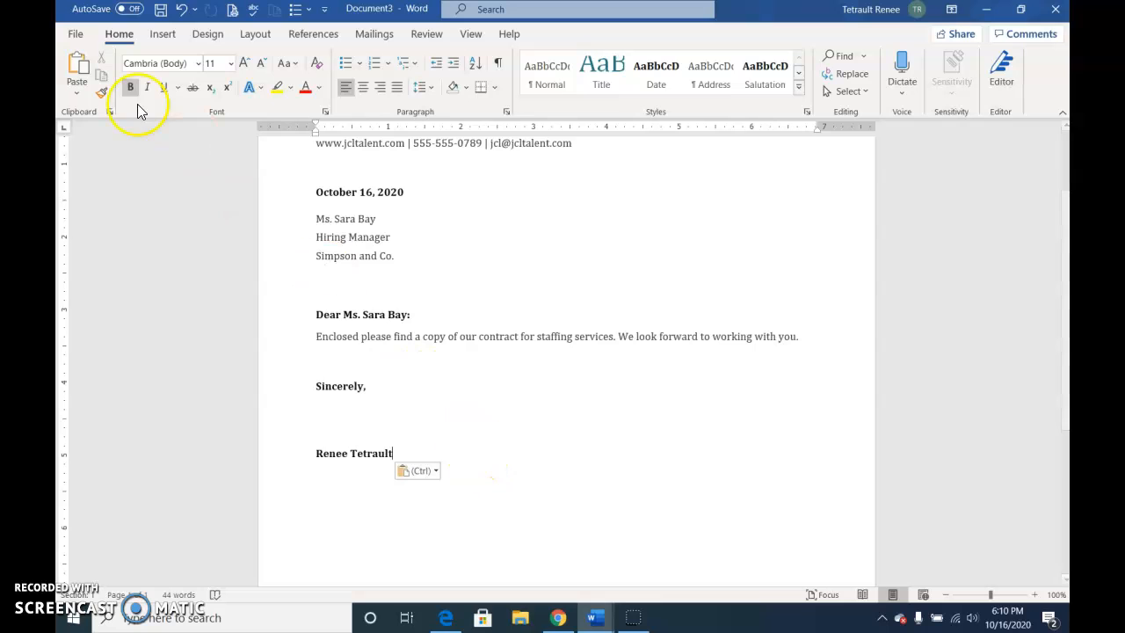
Save the letter as a Word document named IL_WD_5_ContractLetter in the Desktop's Delete Documents Folder.
{"action": "left_click", "coordinate": [76, 36]}
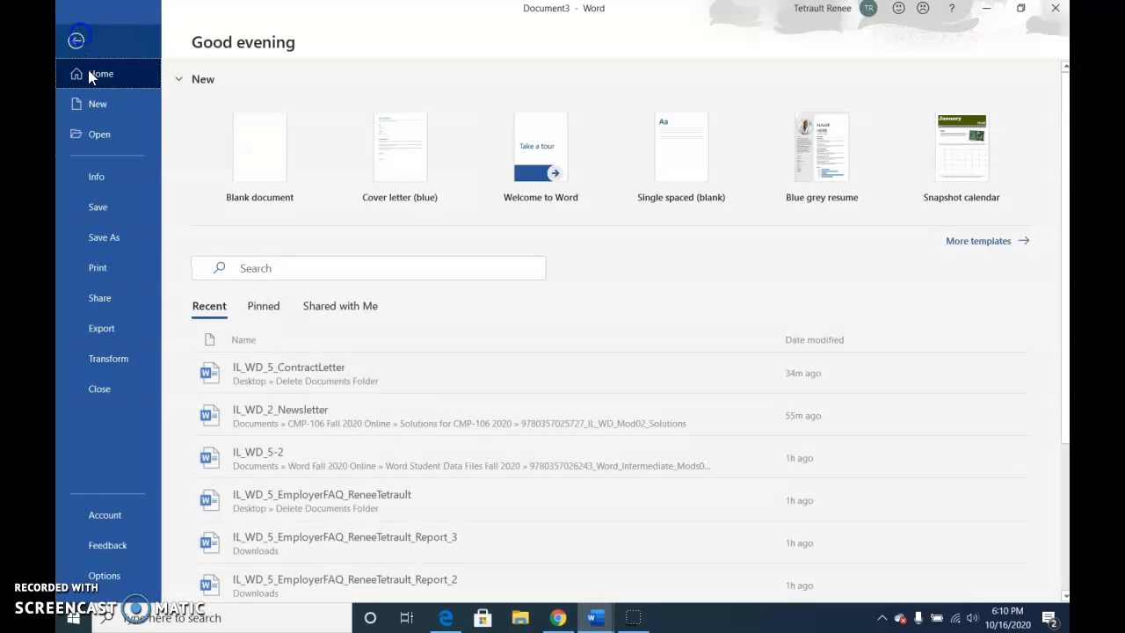
{"action": "left_click", "coordinate": [121, 246]}
{"action": "left_click", "coordinate": [252, 371]}
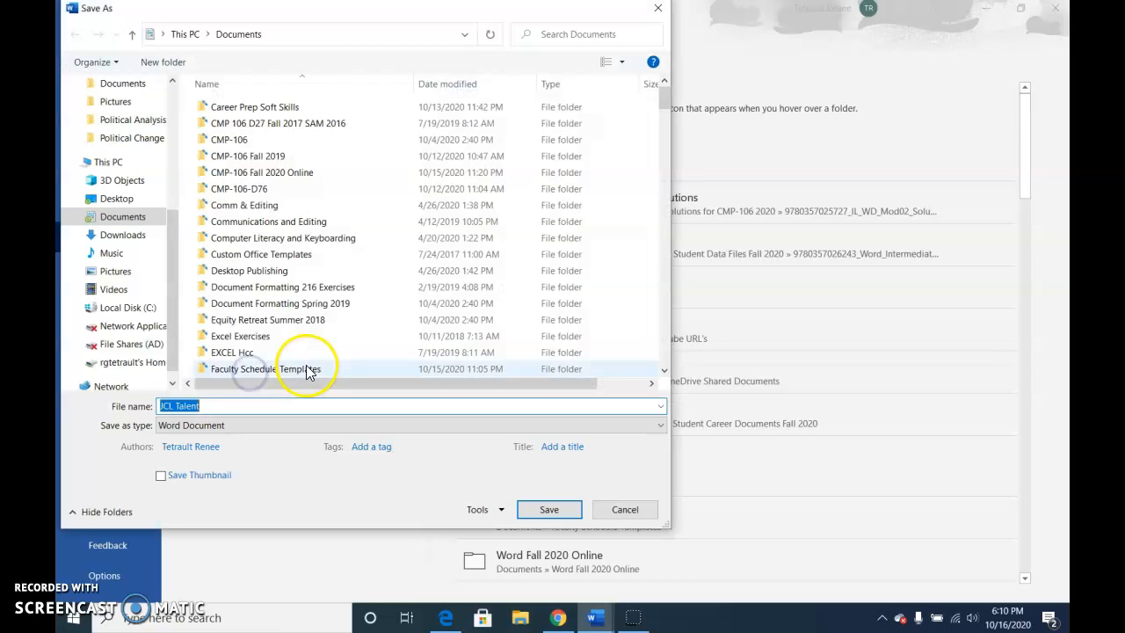
{"action": "left_click", "coordinate": [117, 198]}
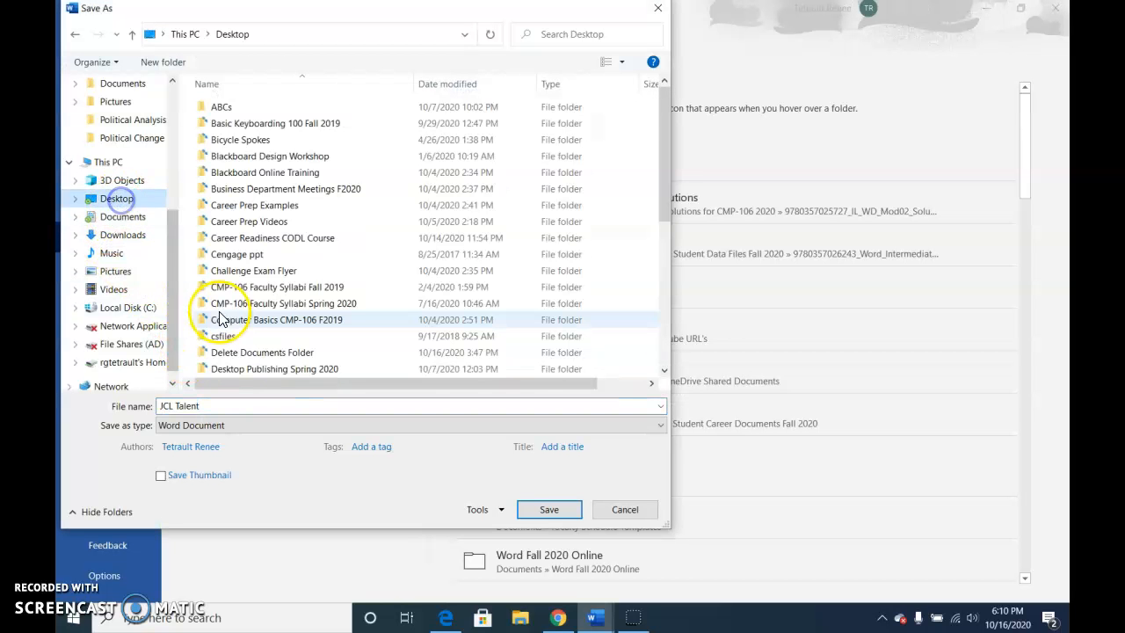
{"action": "double_click", "coordinate": [230, 353]}
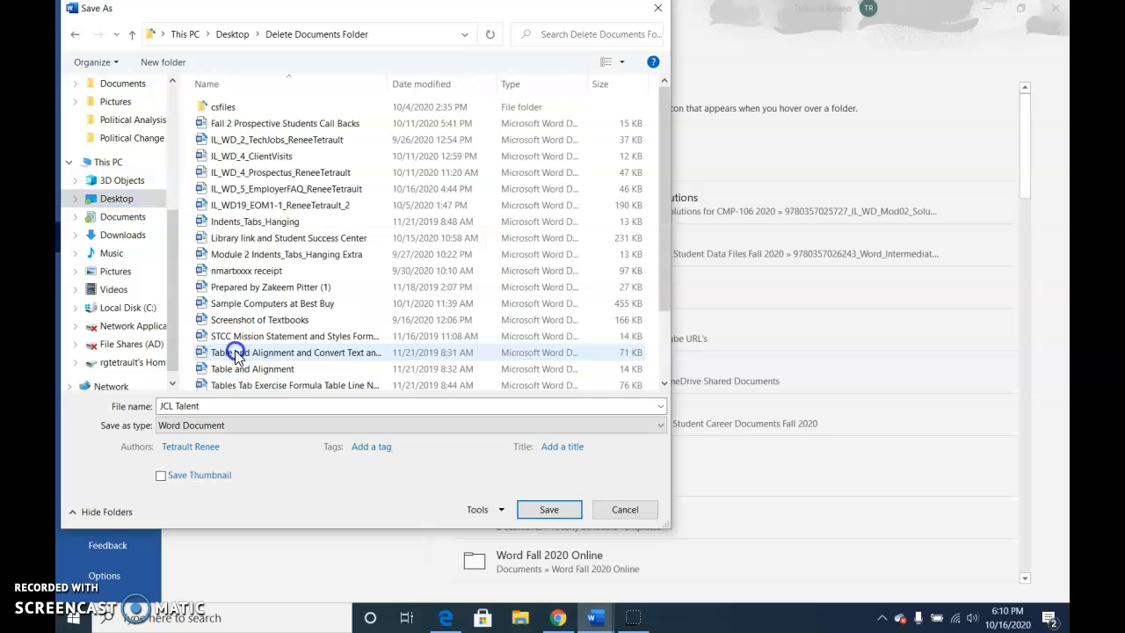
{"action": "left_click", "coordinate": [221, 407]}
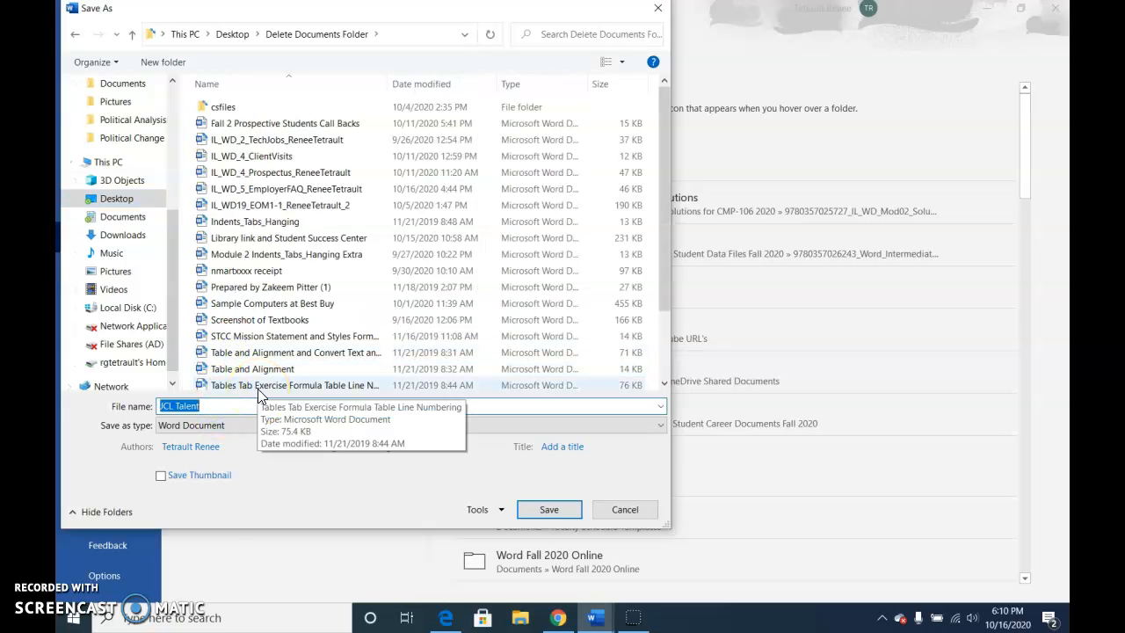
{"action": "type", "text": "IL_WD_"}
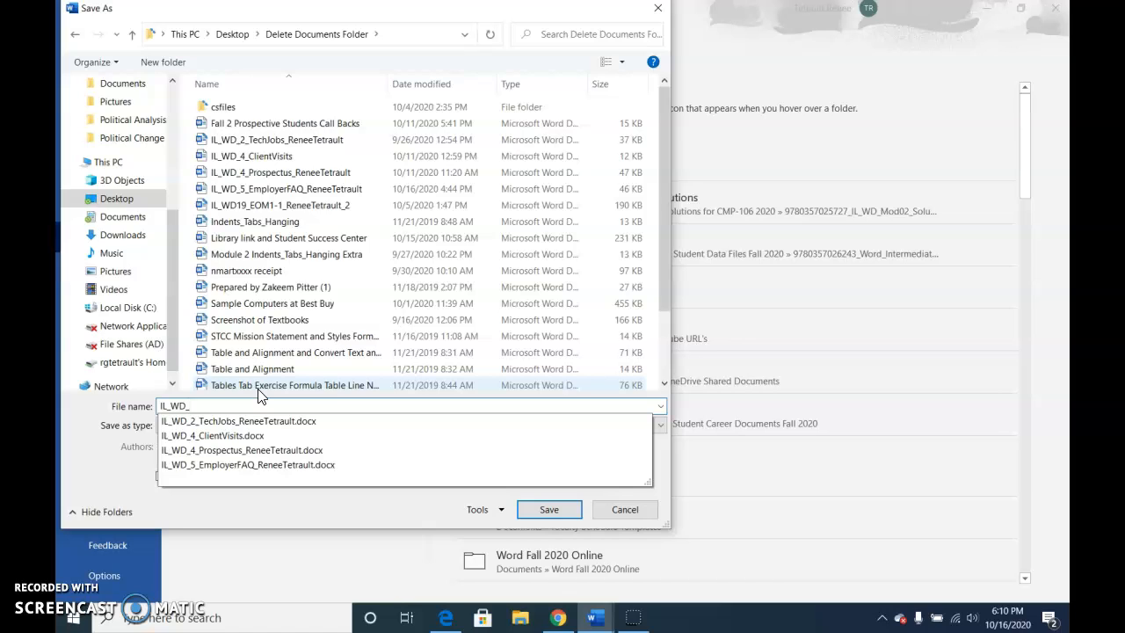
{"action": "type", "text": "5_ContractLetter"}
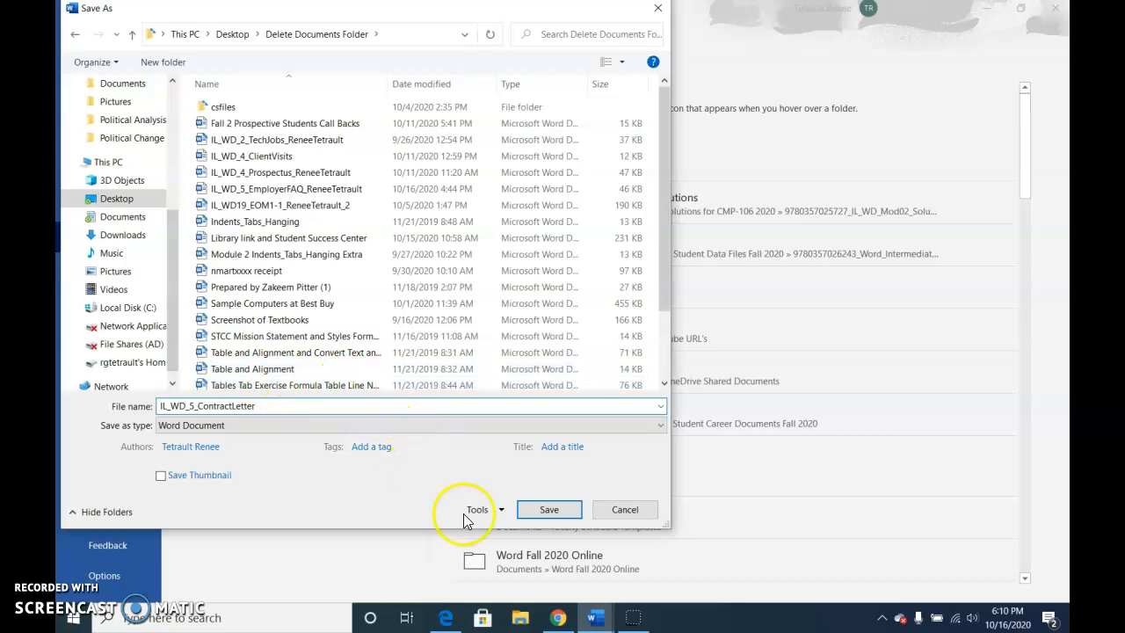
{"action": "left_click", "coordinate": [545, 509]}
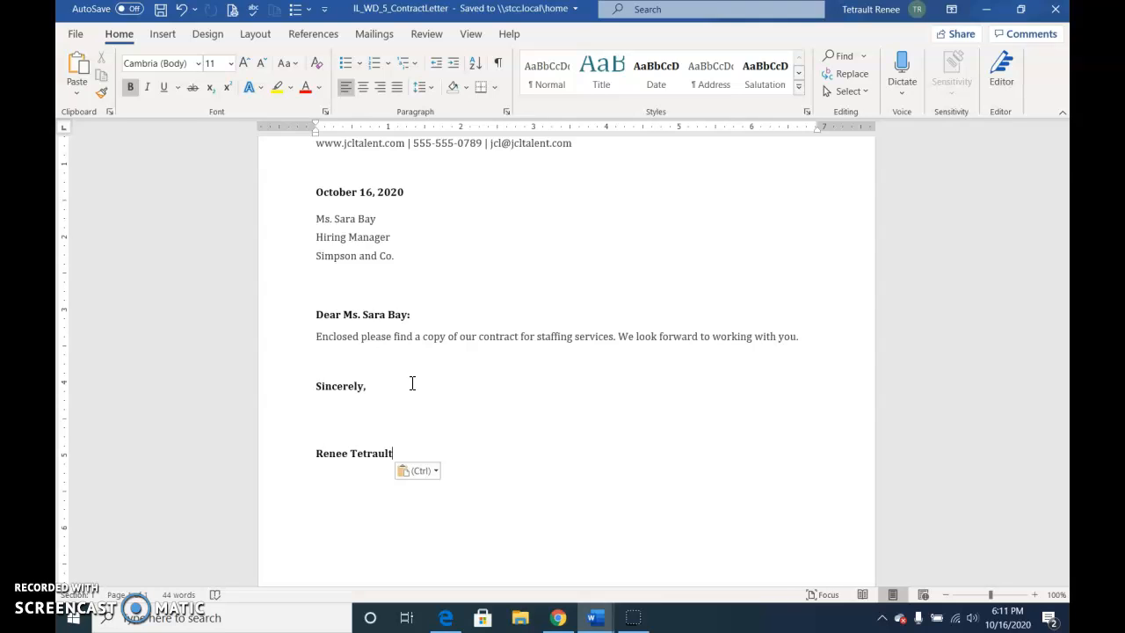
Export the letter as a PDF named IL_WD_5_ContractLetter in the same folder, with standard optimization and opening after publishing.
{"action": "scroll", "coordinate": [412, 383], "scroll_direction": "up", "scroll_amount": 3}
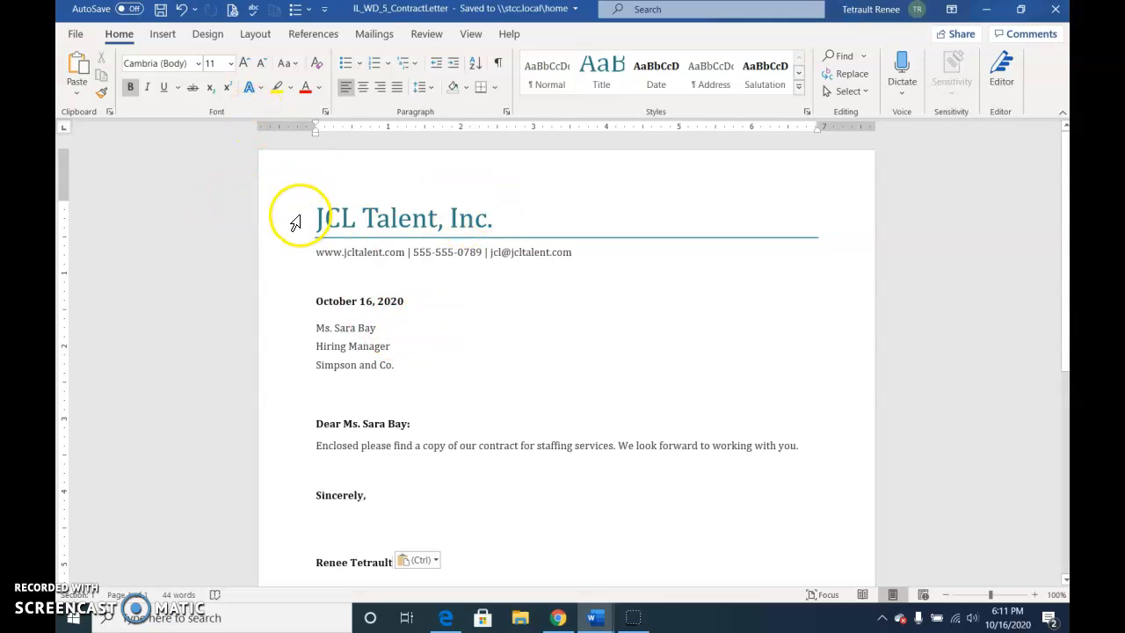
{"action": "left_click", "coordinate": [75, 34]}
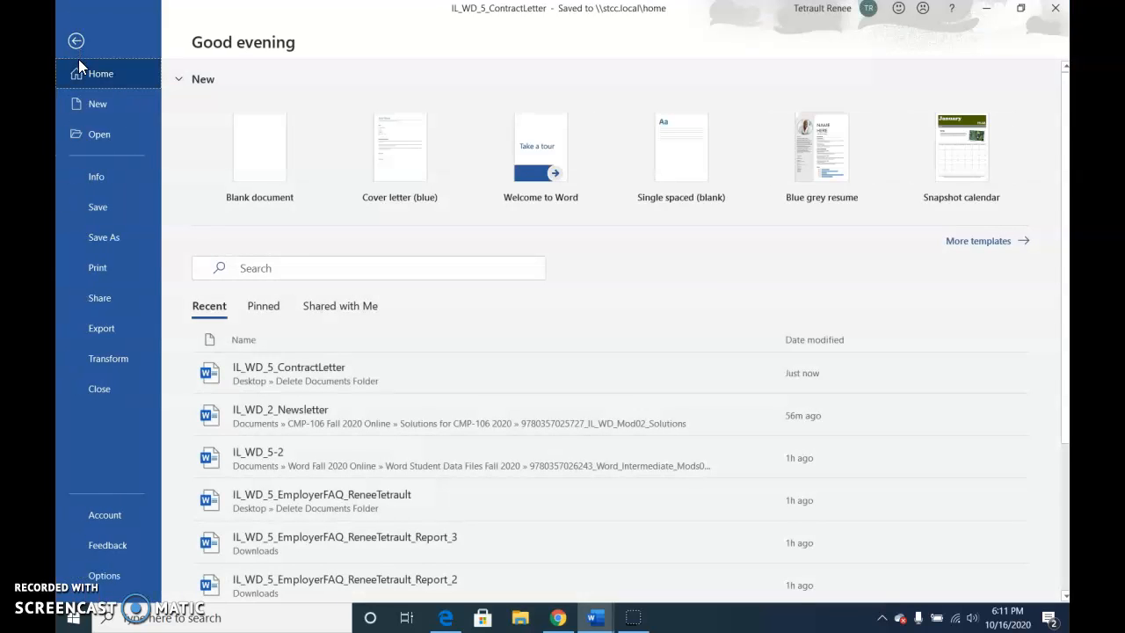
{"action": "left_click", "coordinate": [108, 333]}
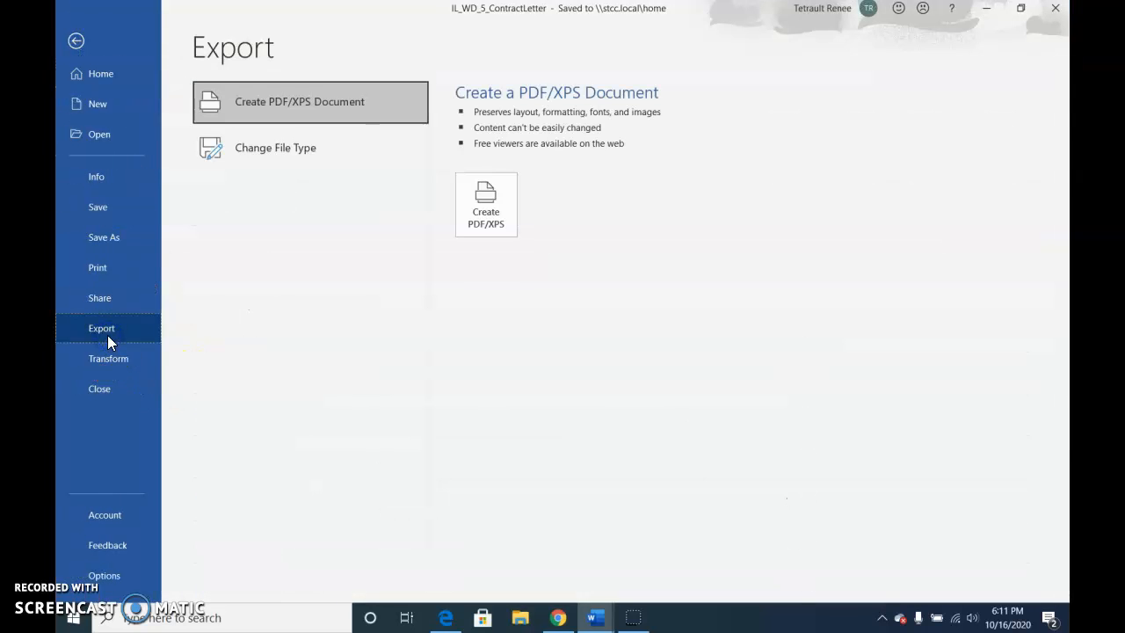
{"action": "left_click", "coordinate": [492, 216]}
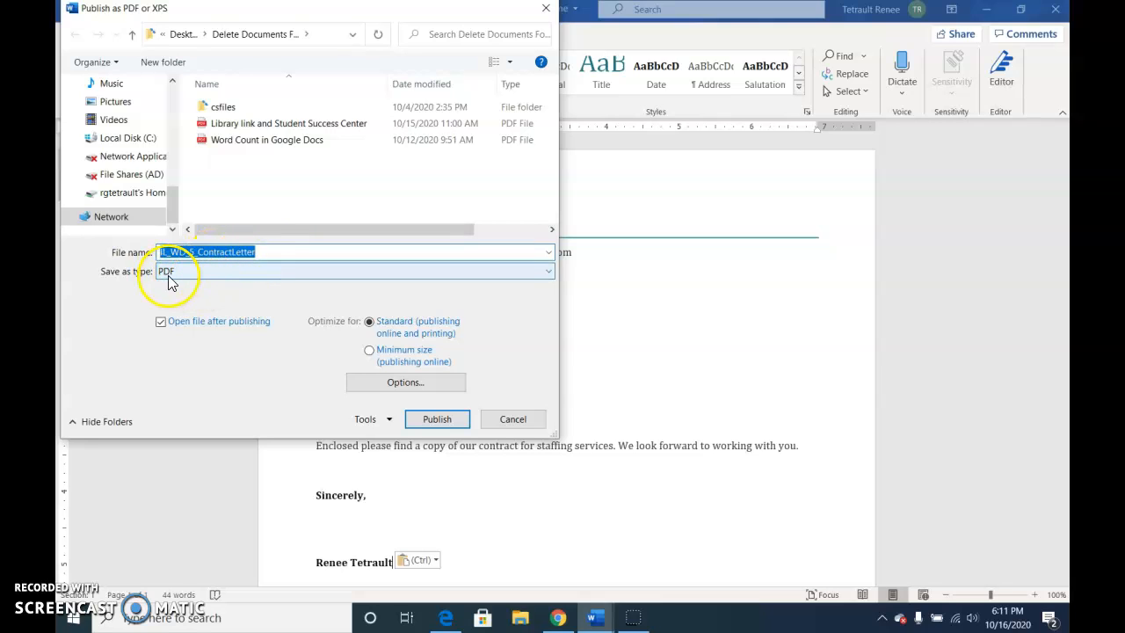
{"action": "left_click", "coordinate": [429, 420]}
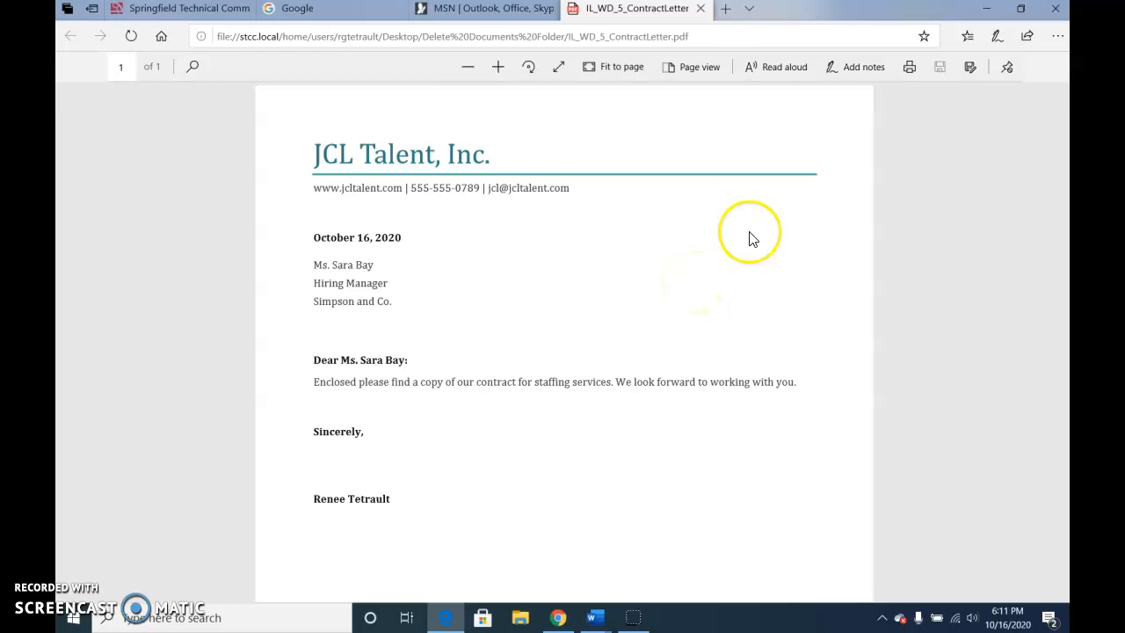
Close the published PDF in the browser and close the IL_WD_5_ContractLetter document in Word.
{"action": "left_click", "coordinate": [701, 9]}
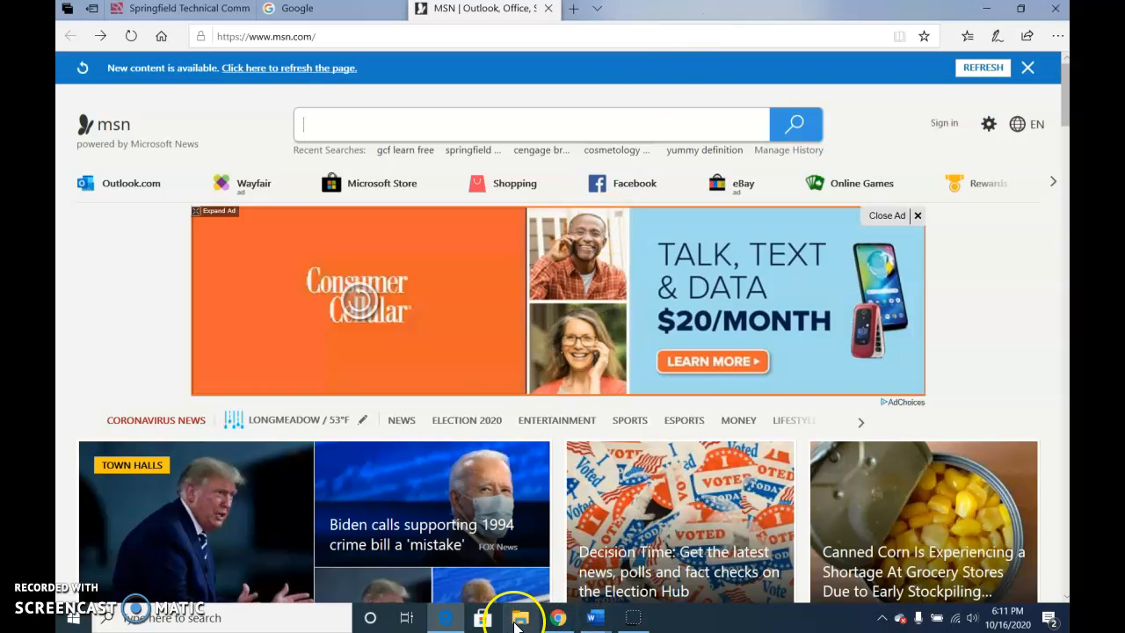
{"action": "mouse_move", "coordinate": [595, 617]}
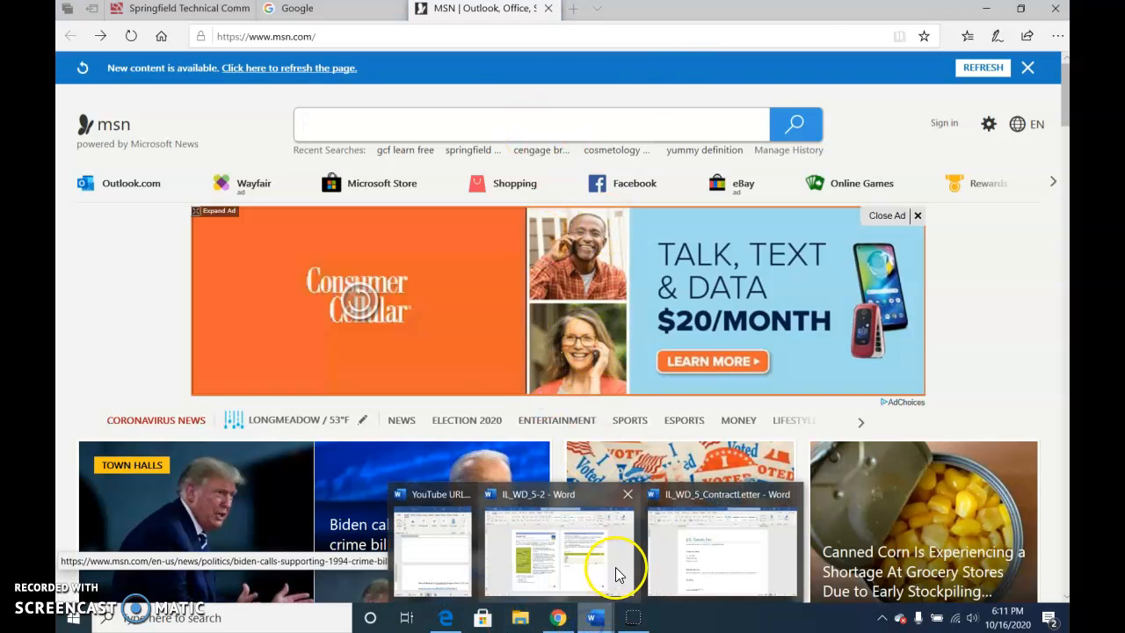
{"action": "left_click", "coordinate": [658, 553]}
{"action": "left_click", "coordinate": [76, 34]}
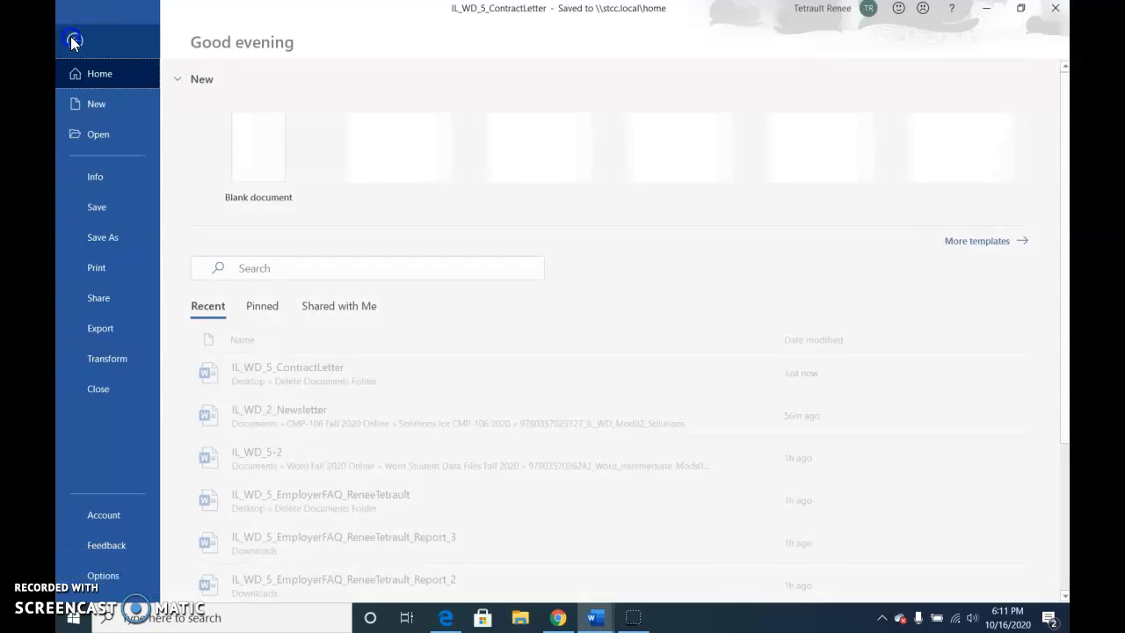
{"action": "left_click", "coordinate": [100, 390]}
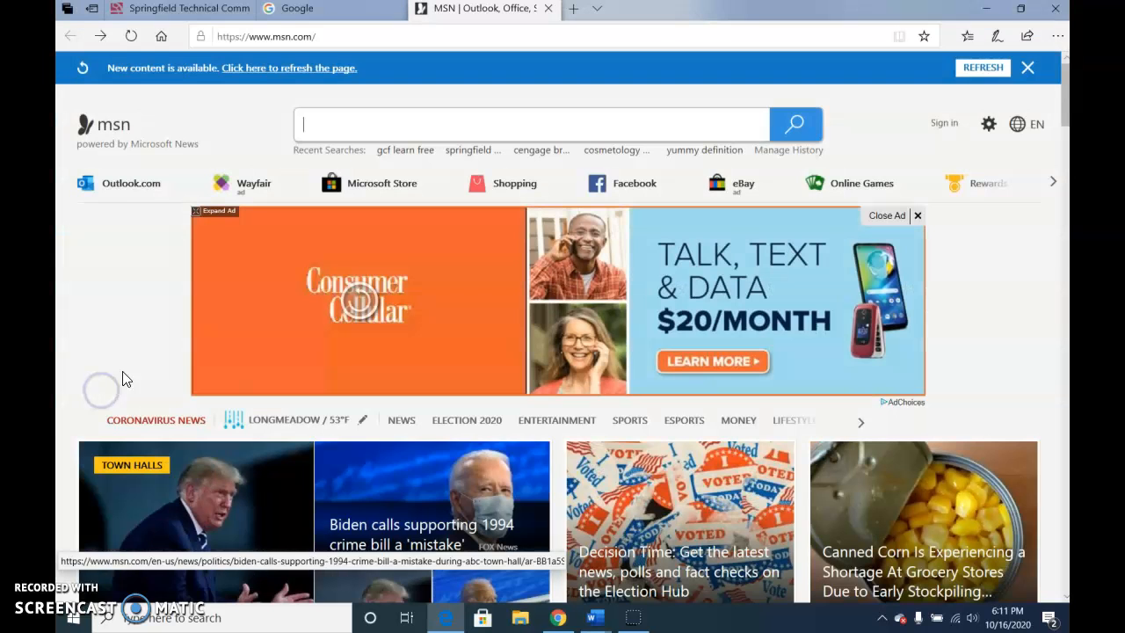
Switch to the IL_WD_5-2 document in Word and check the recent files in File Explorer for the letter and its PDF.
{"action": "mouse_move", "coordinate": [595, 617]}
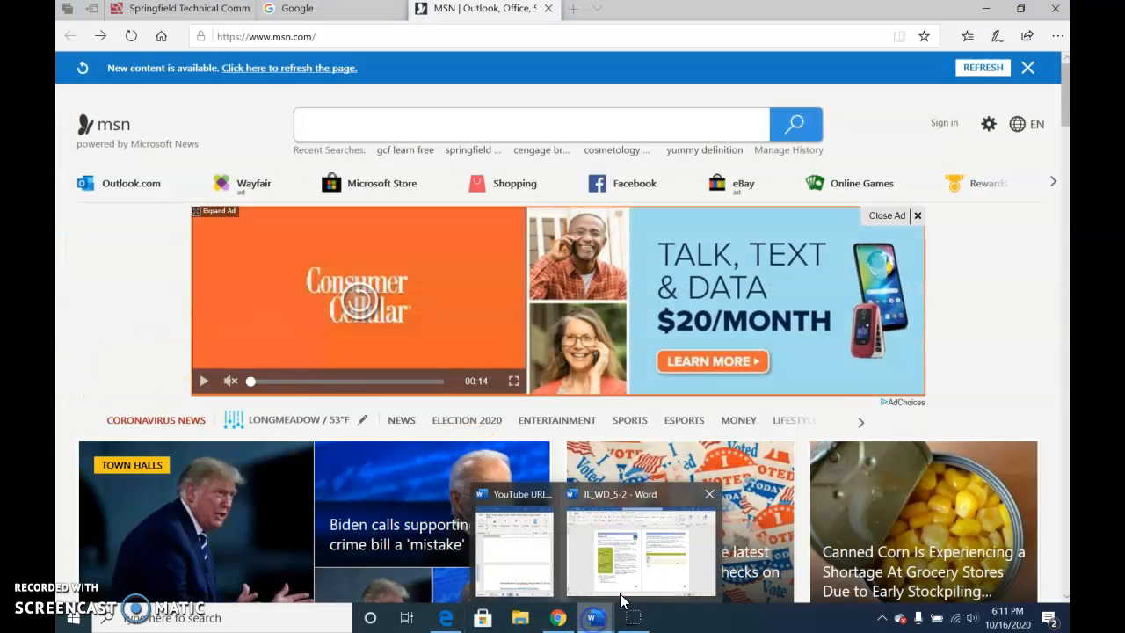
{"action": "left_click", "coordinate": [624, 582]}
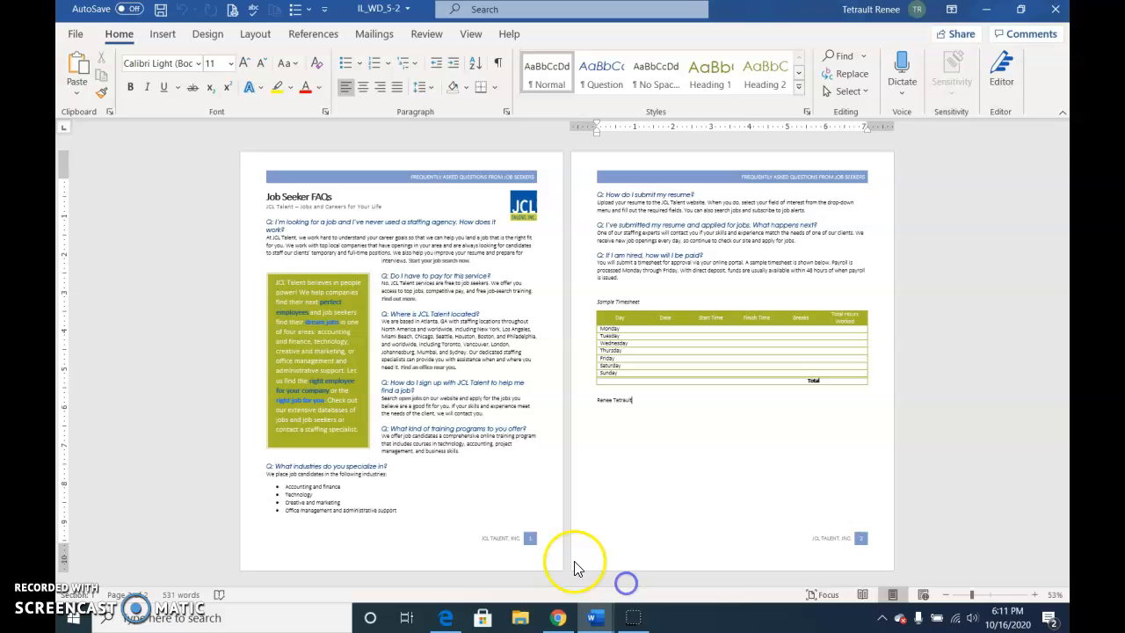
{"action": "left_click", "coordinate": [522, 620]}
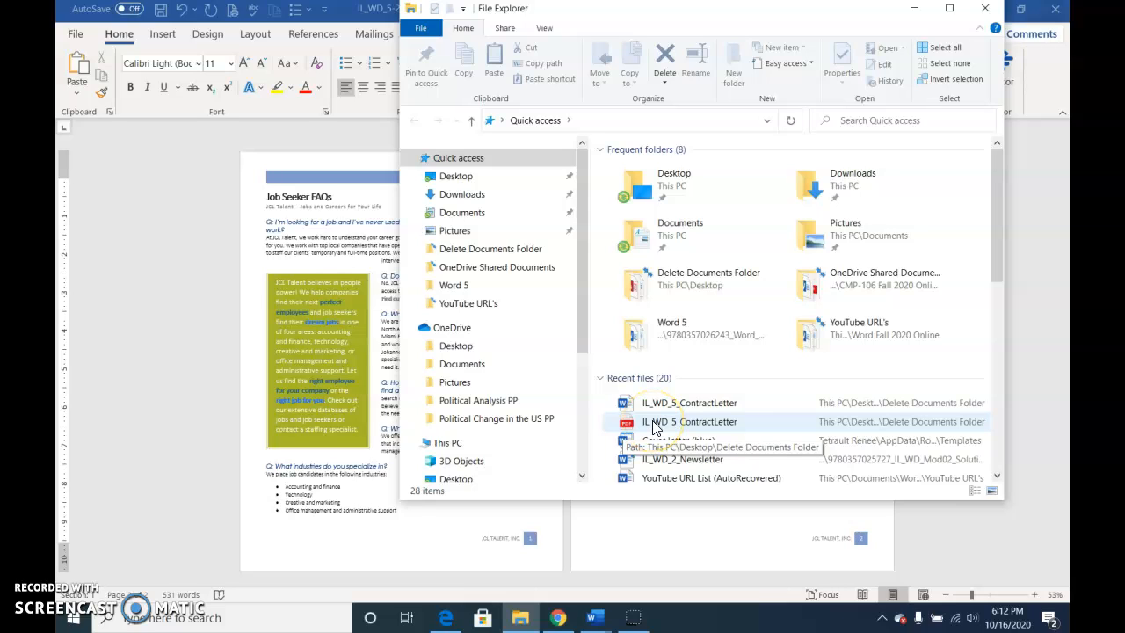
{"action": "left_click", "coordinate": [918, 11]}
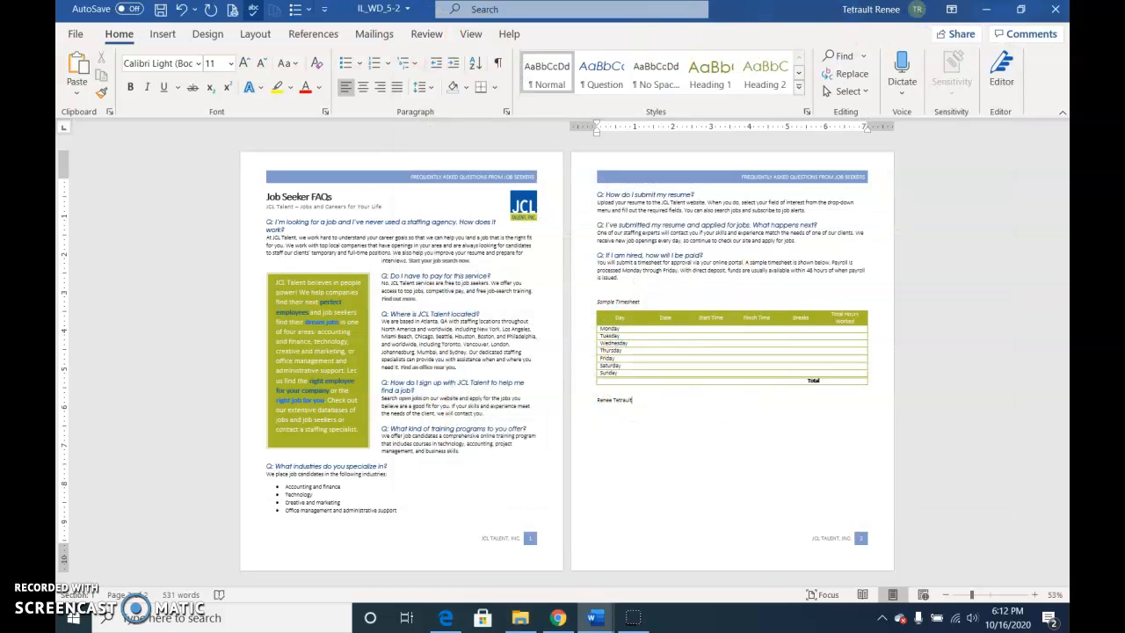
{"action": "left_click", "coordinate": [76, 34]}
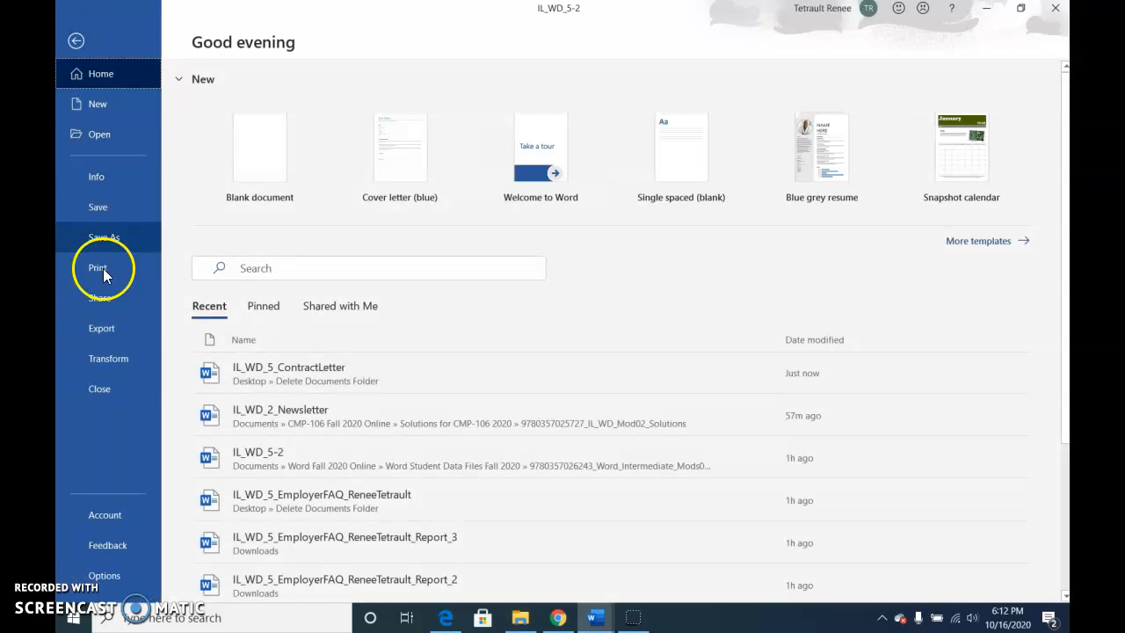
{"action": "left_click", "coordinate": [95, 386]}
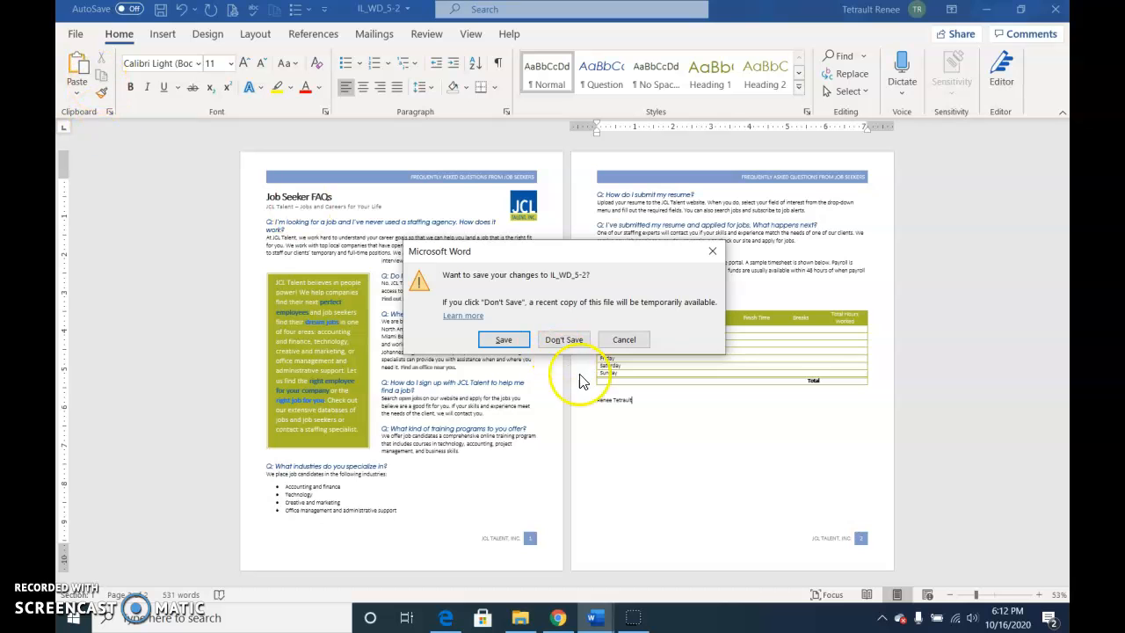
{"action": "left_click", "coordinate": [622, 341]}
Start opening a file and browse to the Delete Documents Folder on the Desktop.
{"action": "left_click", "coordinate": [76, 34]}
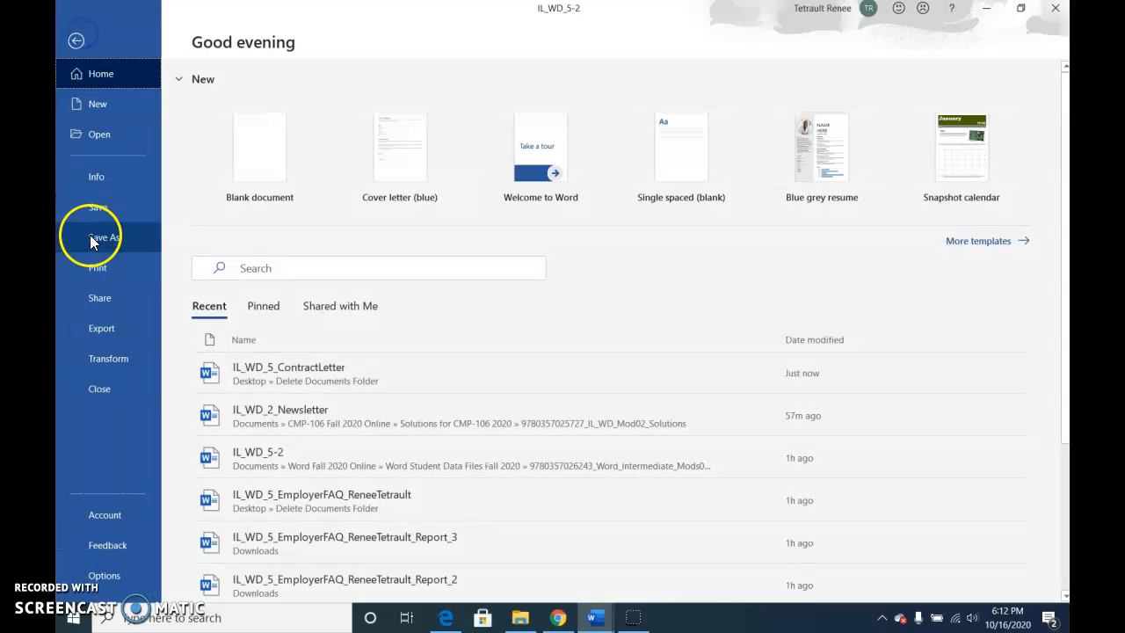
{"action": "left_click", "coordinate": [103, 143]}
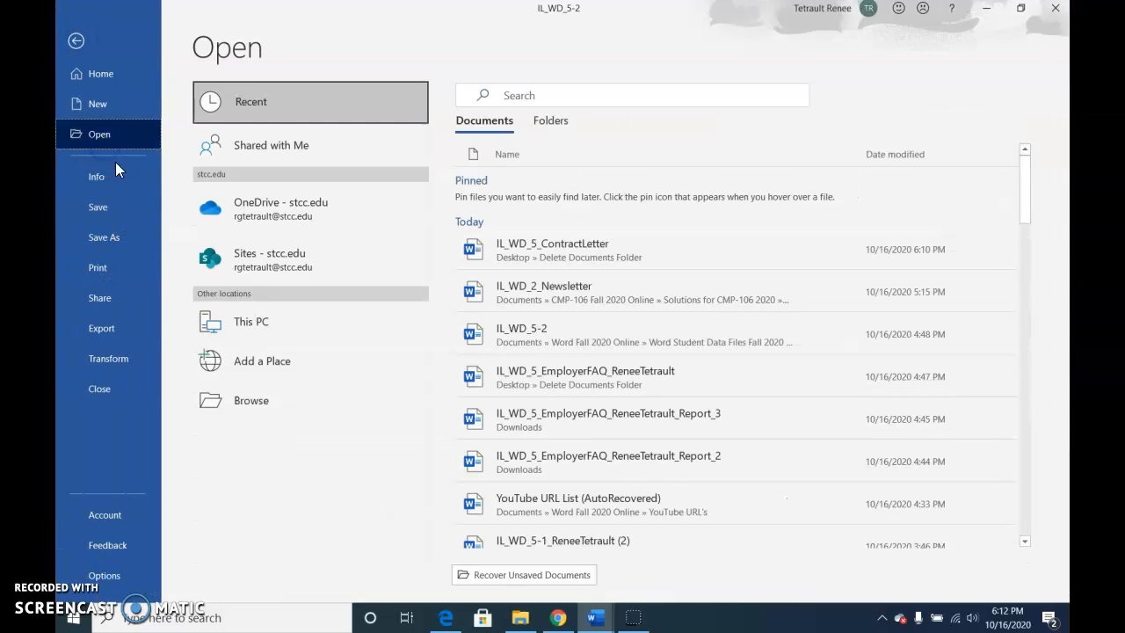
{"action": "left_click", "coordinate": [266, 406]}
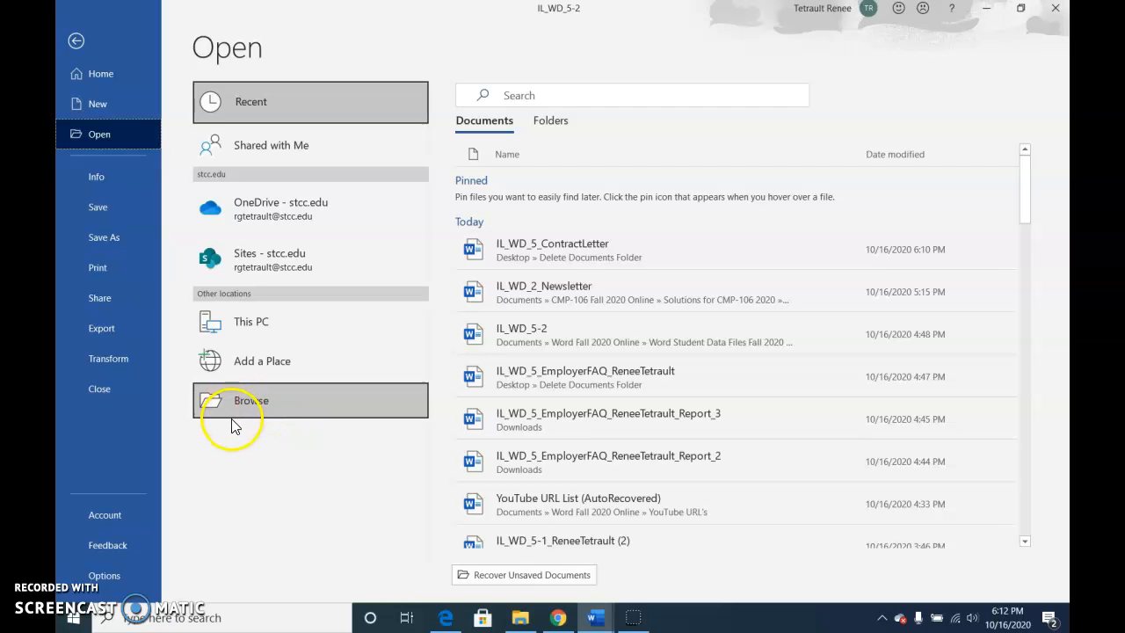
{"action": "left_click", "coordinate": [242, 413]}
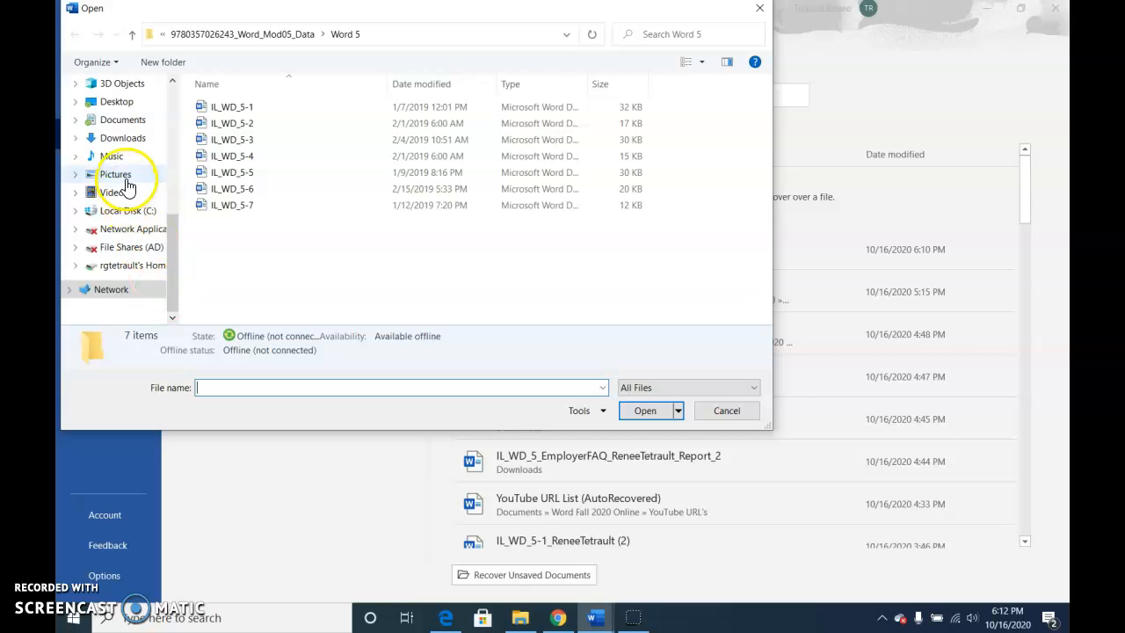
{"action": "left_click", "coordinate": [115, 102]}
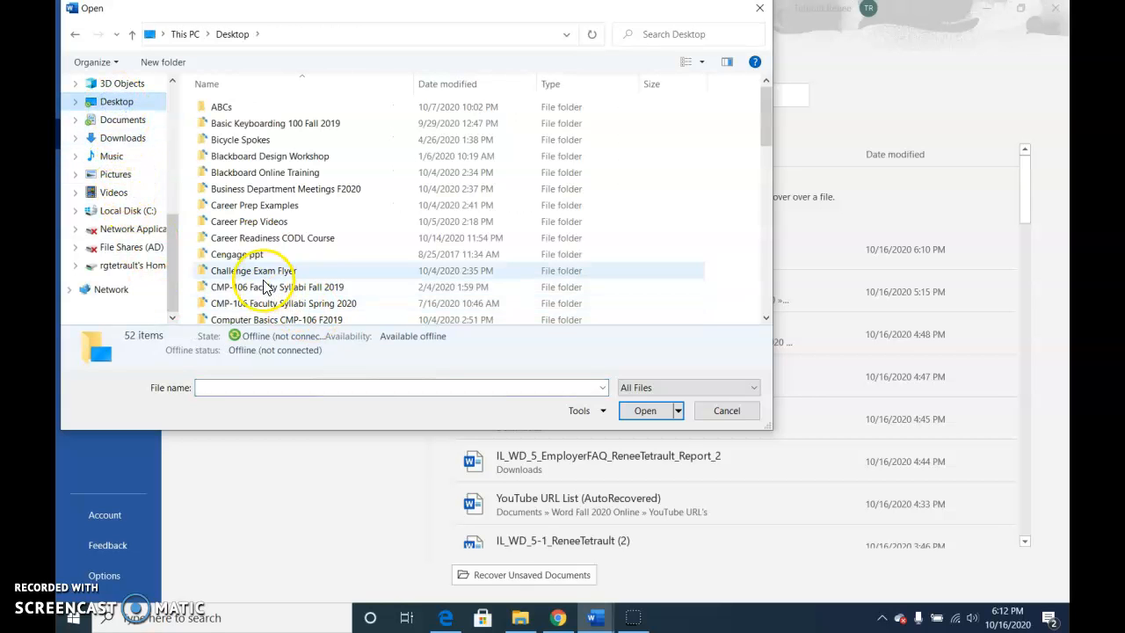
{"action": "scroll", "coordinate": [264, 273], "scroll_direction": "down", "scroll_amount": 1}
{"action": "double_click", "coordinate": [224, 316]}
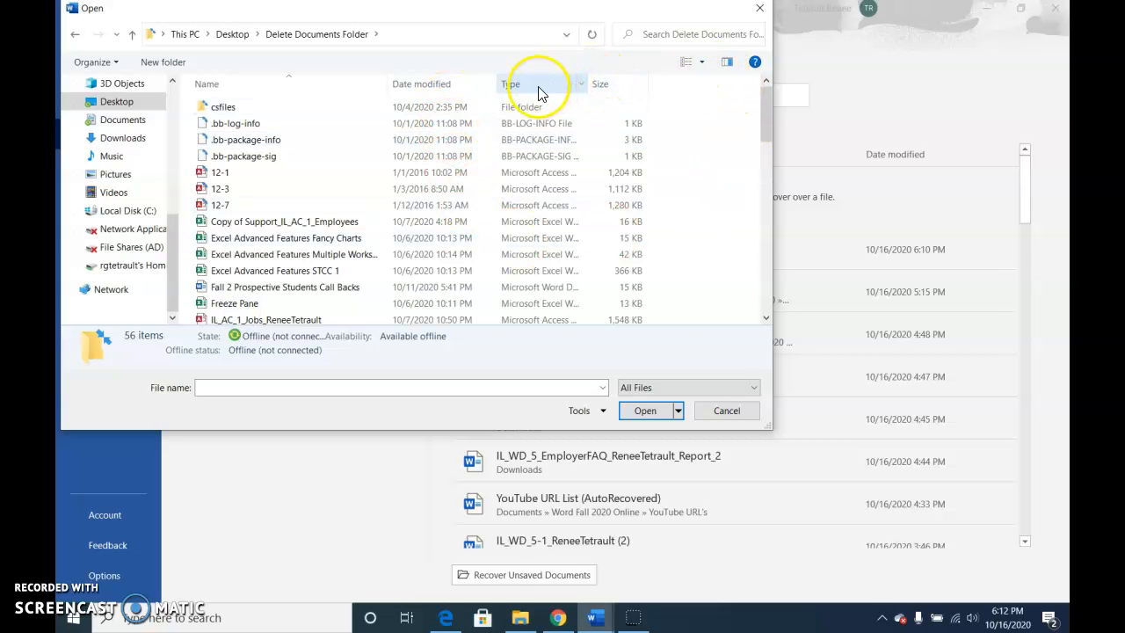
Filter the files by the modified date October 16, 2020 and open the IL_WD_5_ContractLetter PDF, accepting conversion to an editable Word document.
{"action": "left_click", "coordinate": [489, 85]}
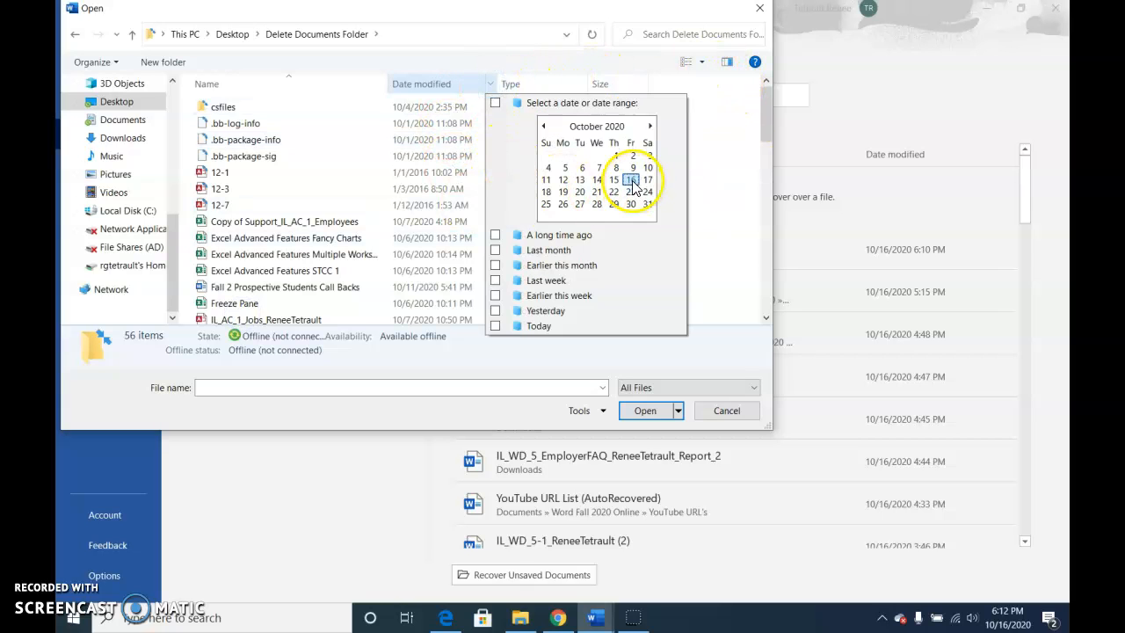
{"action": "left_click", "coordinate": [631, 179]}
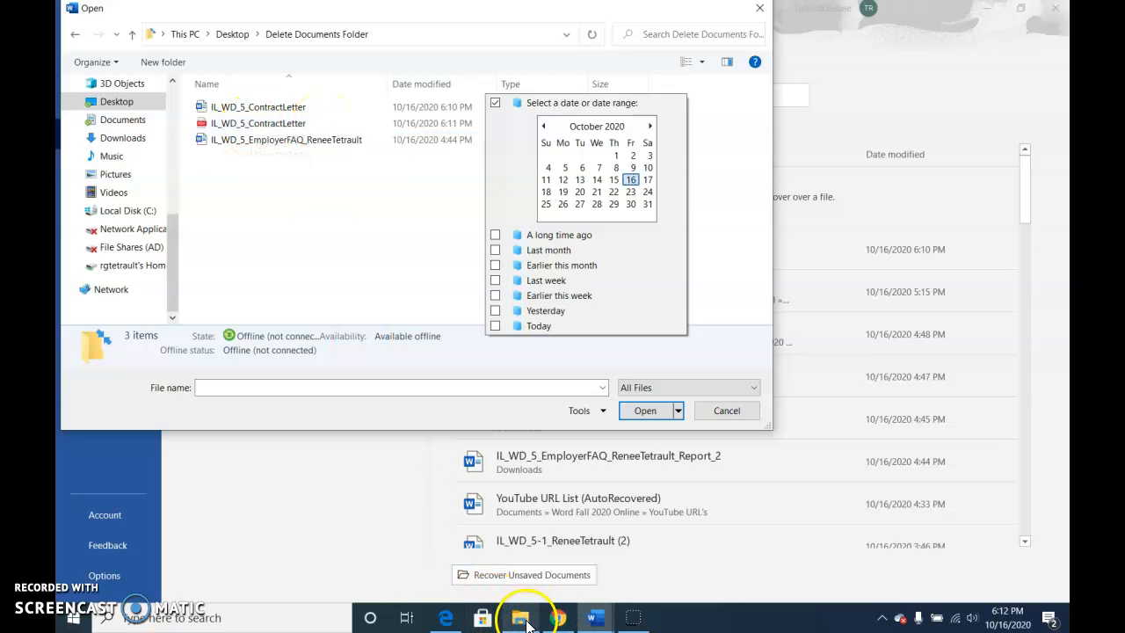
{"action": "mouse_move", "coordinate": [526, 622]}
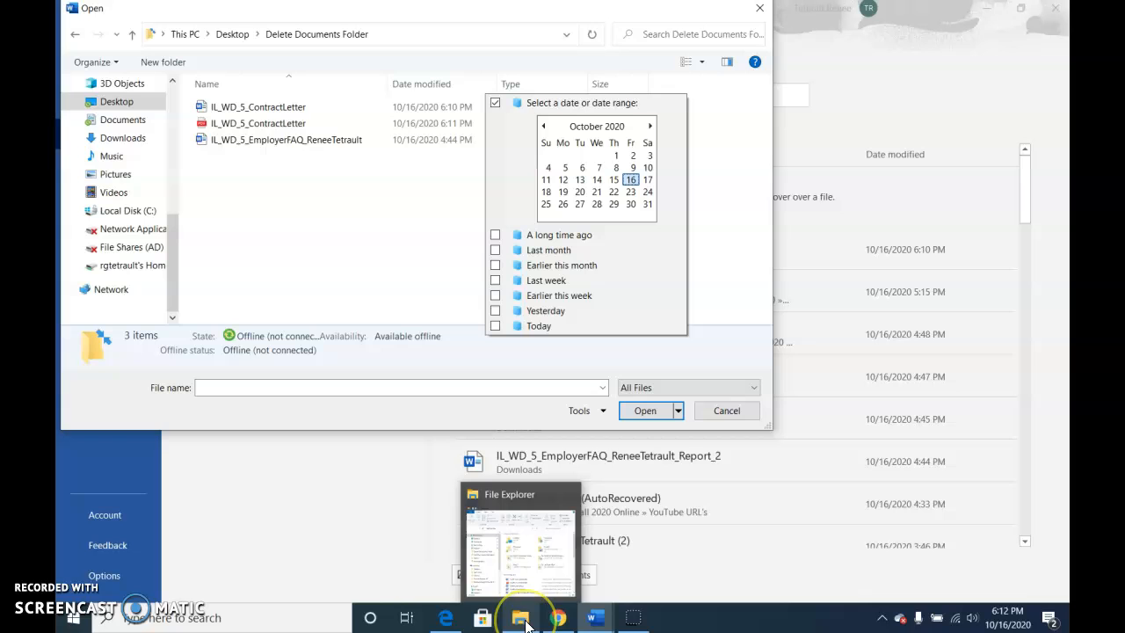
{"action": "left_click", "coordinate": [258, 123]}
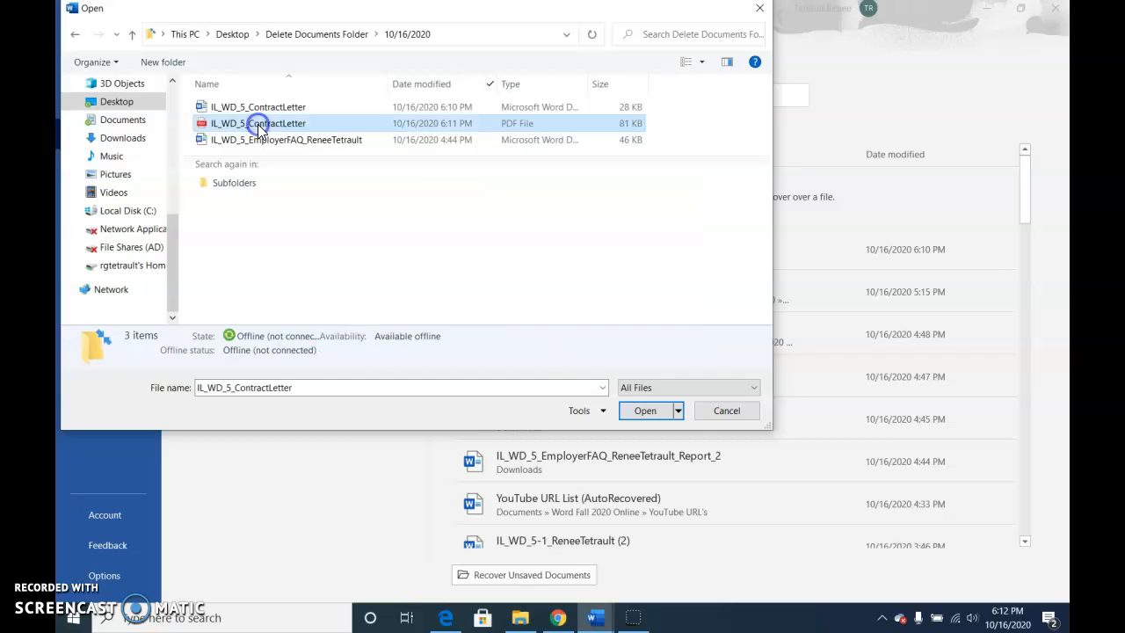
{"action": "left_click", "coordinate": [634, 410]}
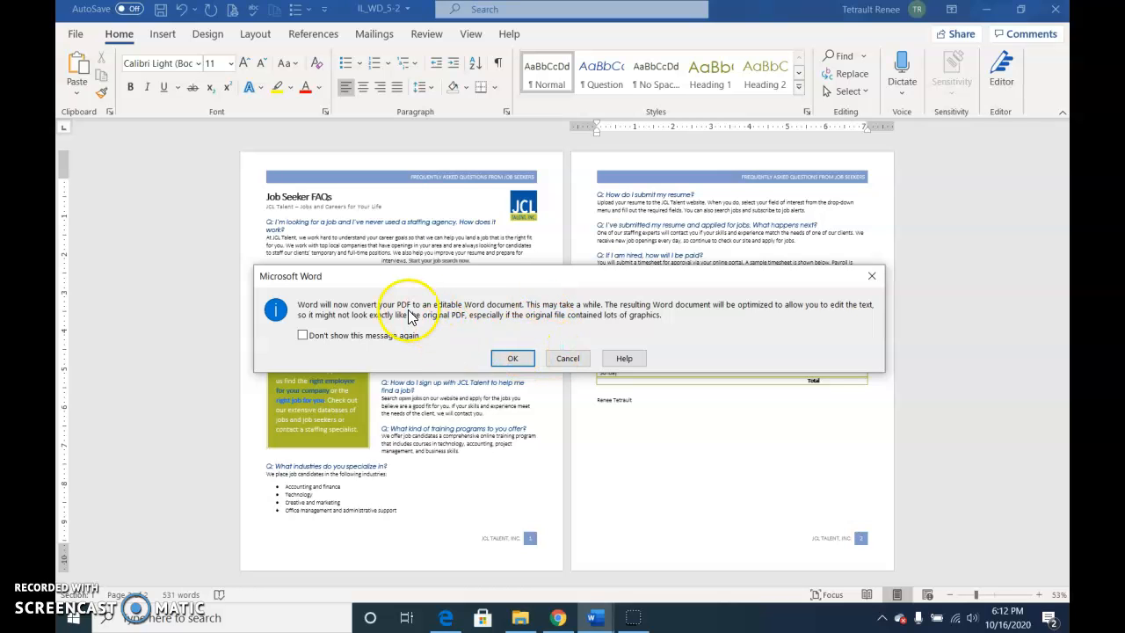
{"action": "left_click", "coordinate": [515, 359]}
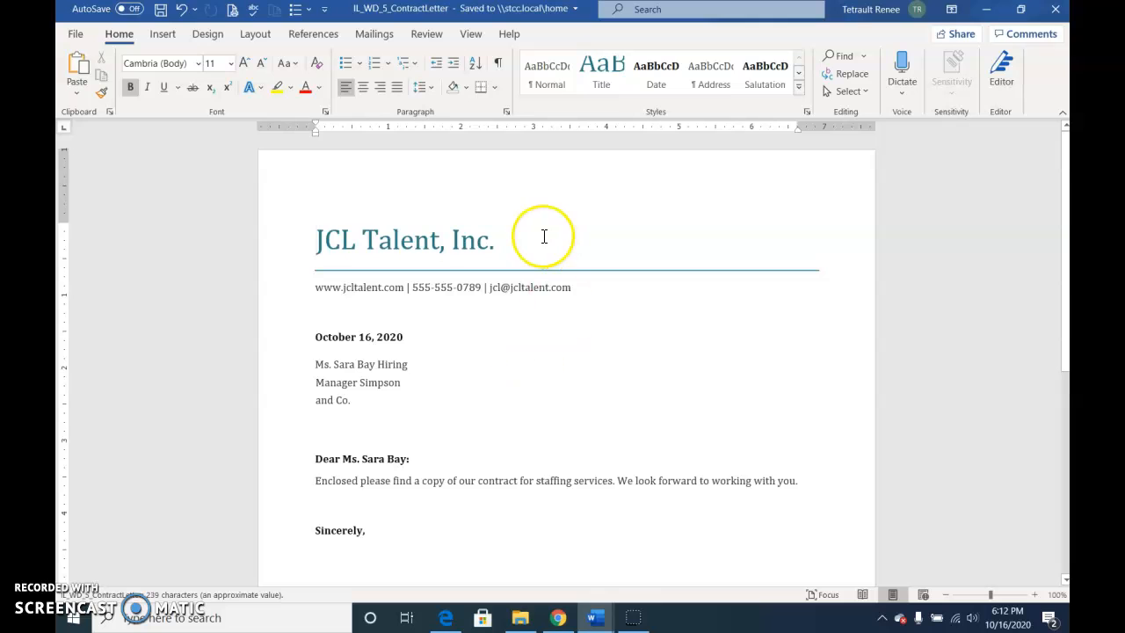
Open the IL_WD_5_ContractLetter PDF from File Explorer's recent files to view it in the browser, and return to the converted letter in Word.
{"action": "left_click", "coordinate": [521, 618]}
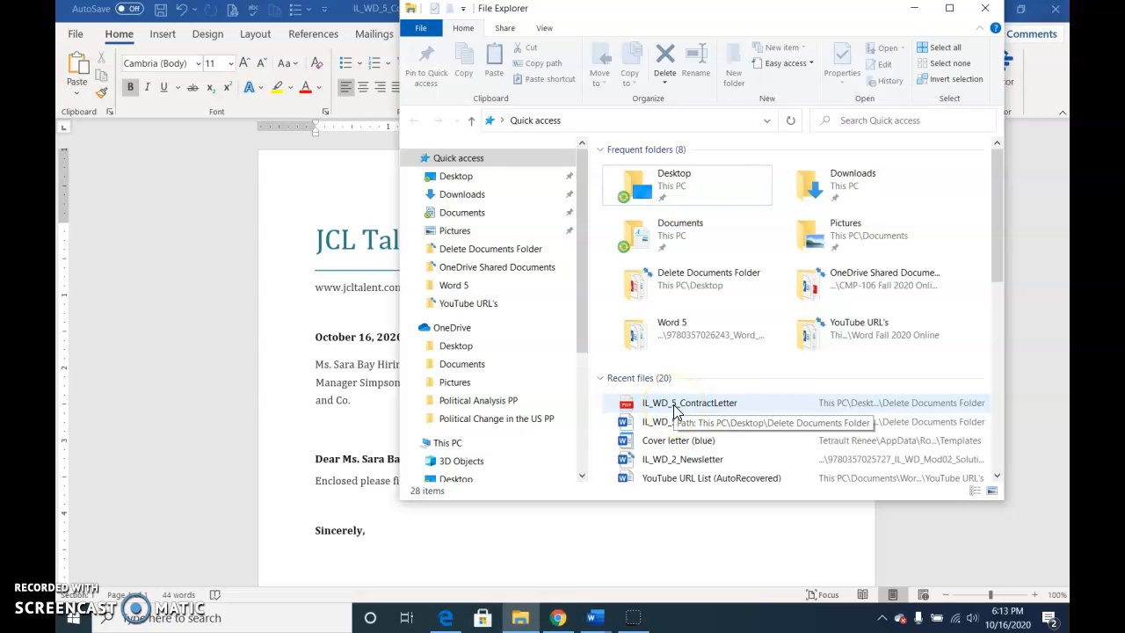
{"action": "left_click", "coordinate": [716, 404]}
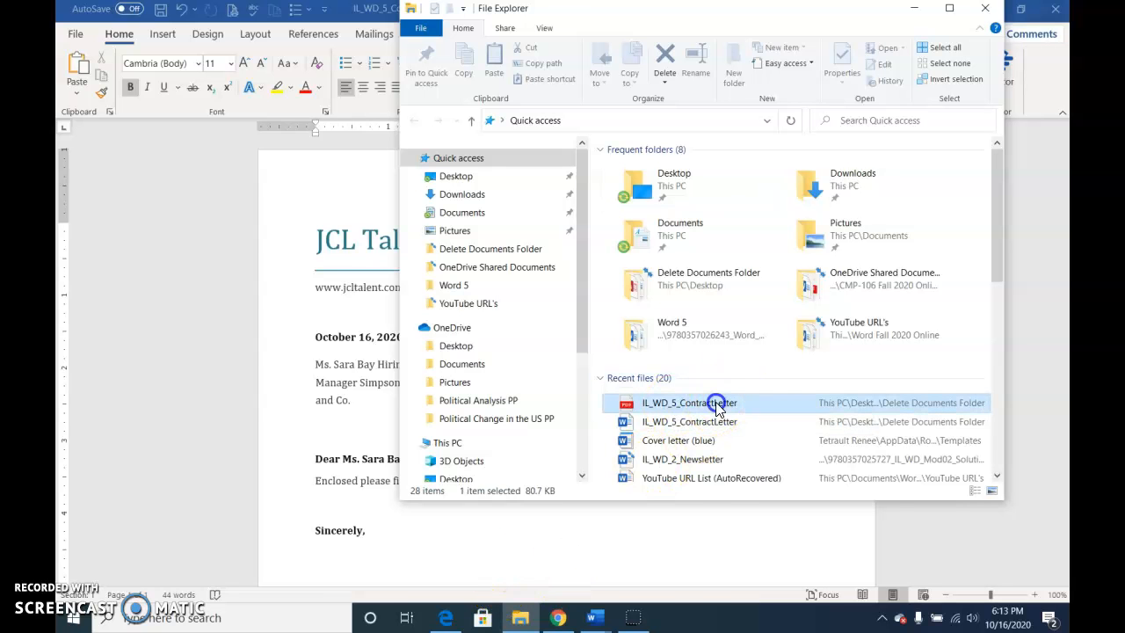
{"action": "double_click", "coordinate": [716, 406]}
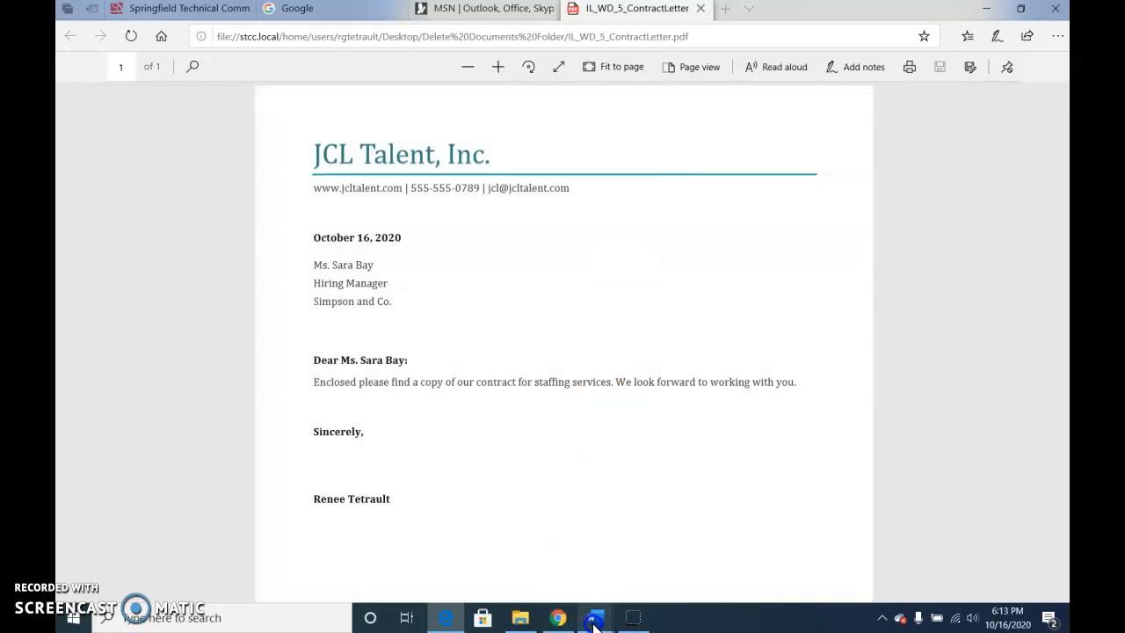
{"action": "mouse_move", "coordinate": [594, 620]}
{"action": "left_click", "coordinate": [691, 572]}
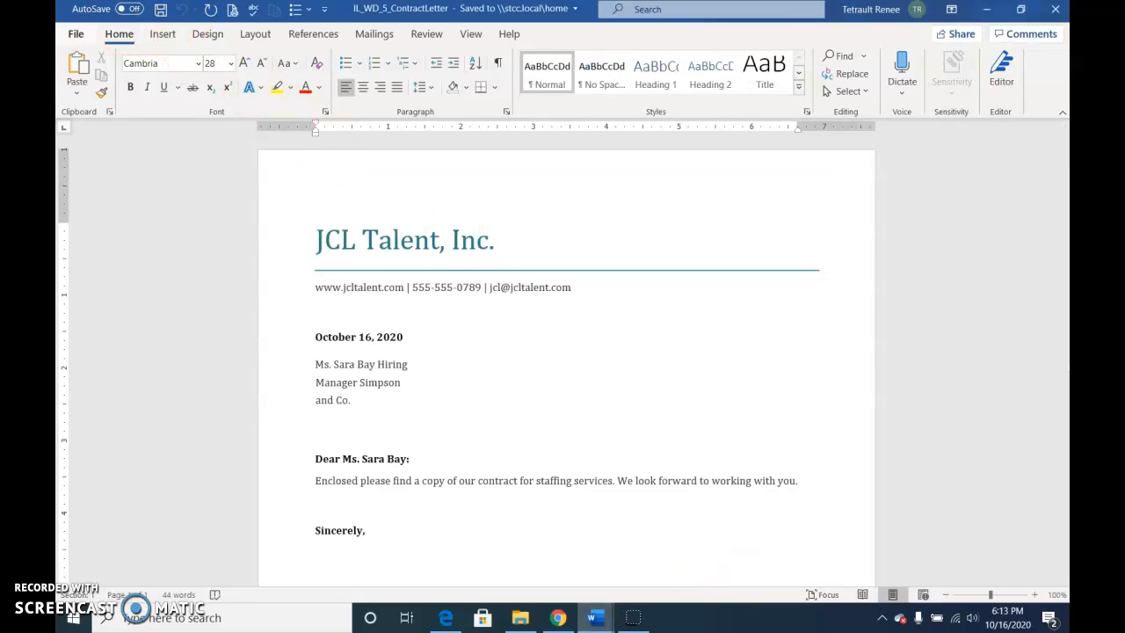
{"action": "left_click", "coordinate": [63, 33]}
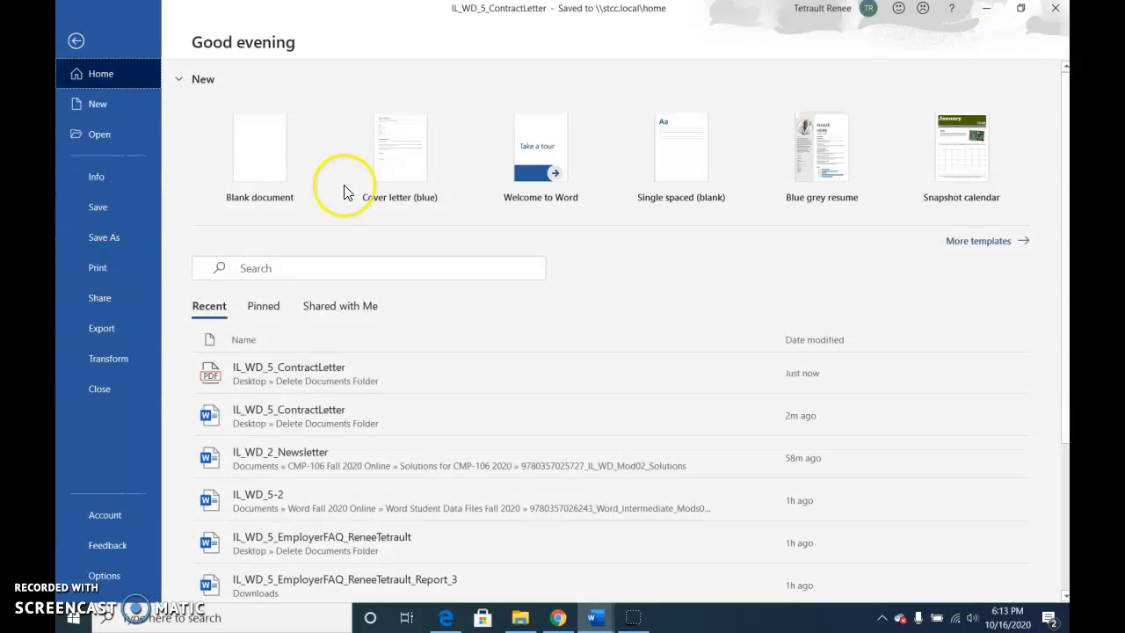
{"action": "left_click", "coordinate": [77, 41]}
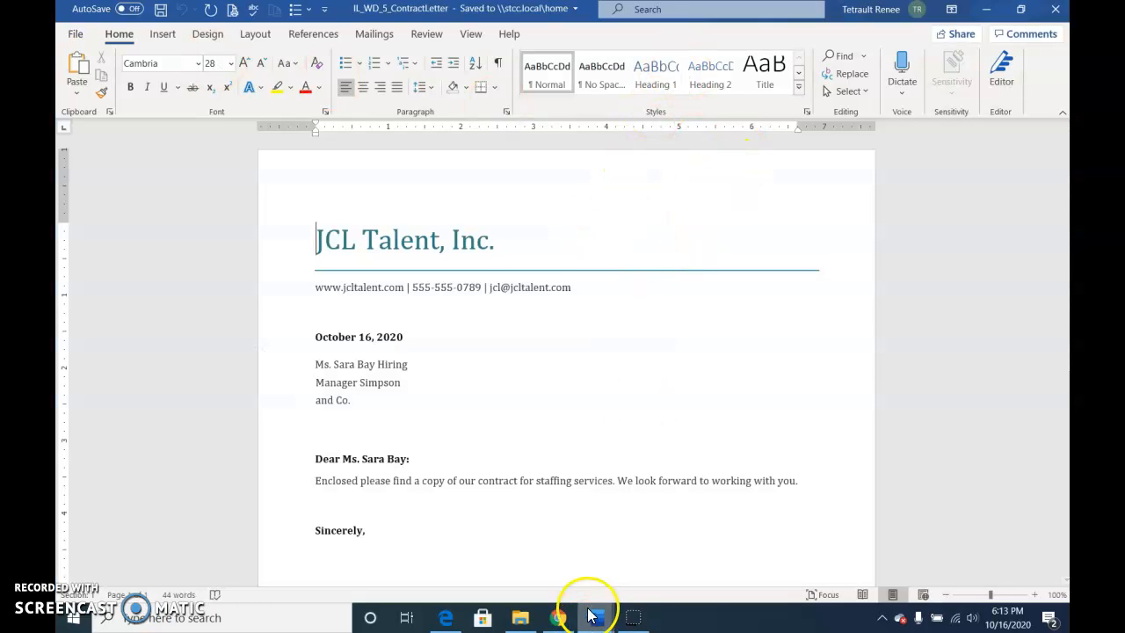
{"action": "mouse_move", "coordinate": [563, 629]}
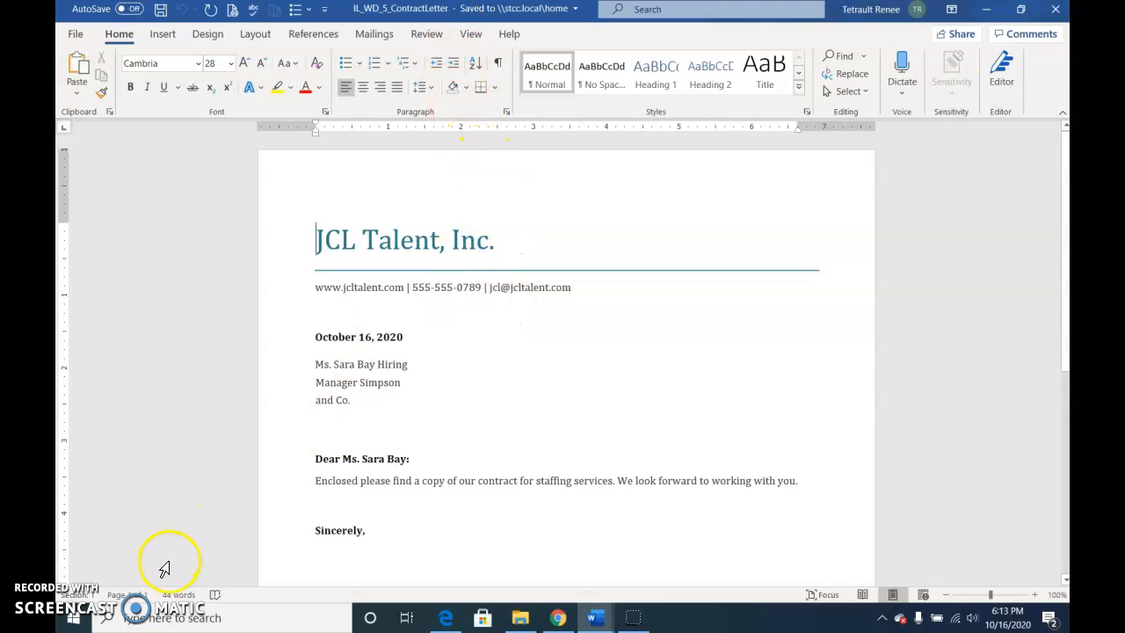
{"action": "left_click", "coordinate": [72, 618]}
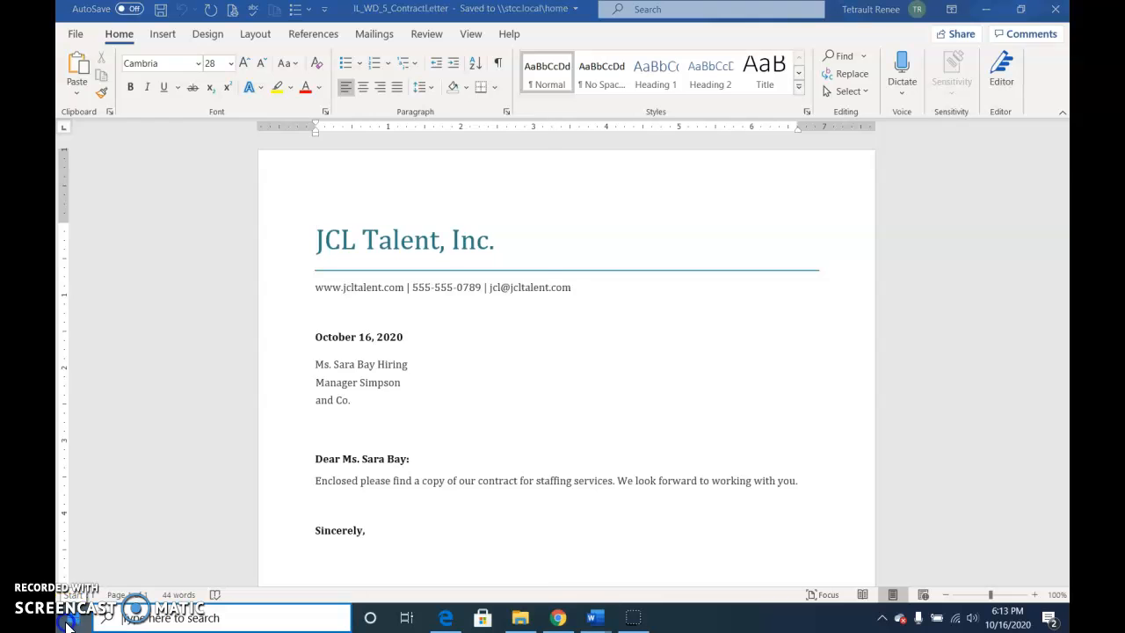
{"action": "left_click", "coordinate": [592, 530]}
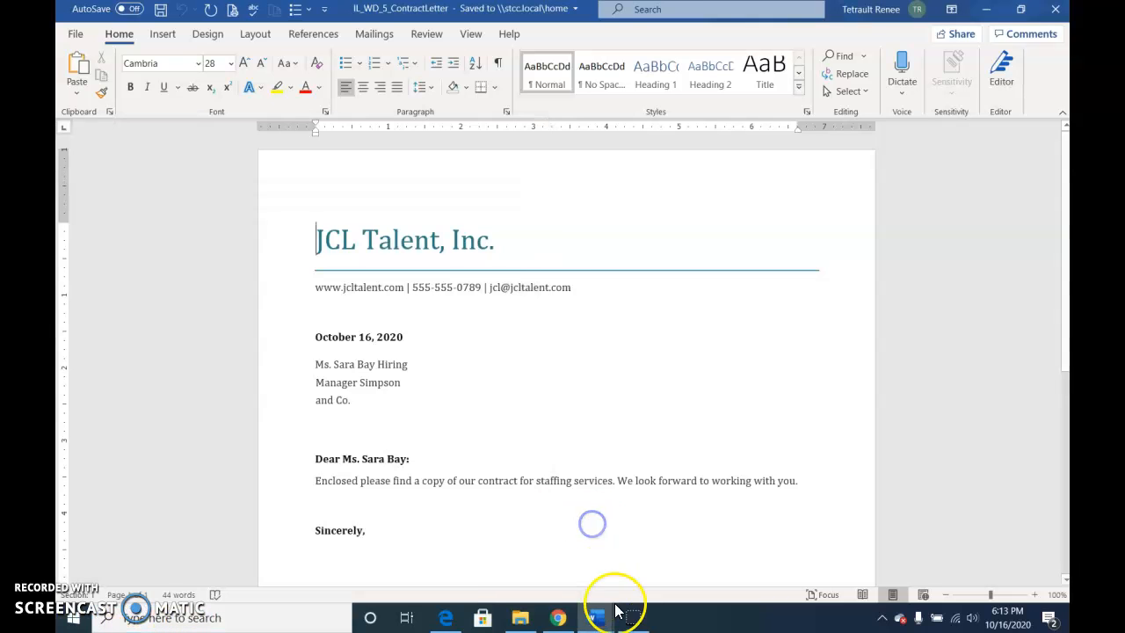